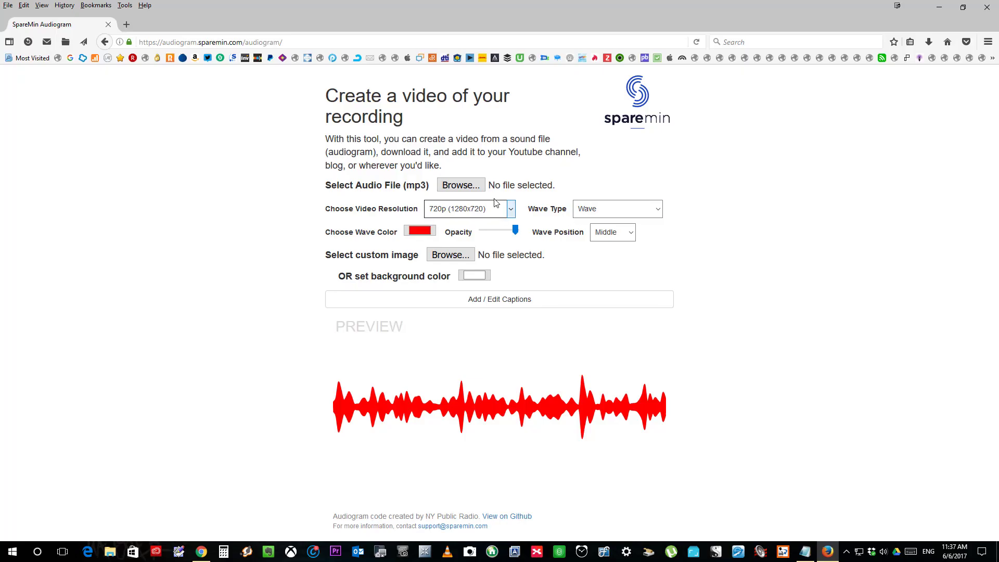
Step: Load Audiogram Video Audio.mp3 from Dropbox's VideoGram Sample Audio folder as the sound file
left_click(476, 186)
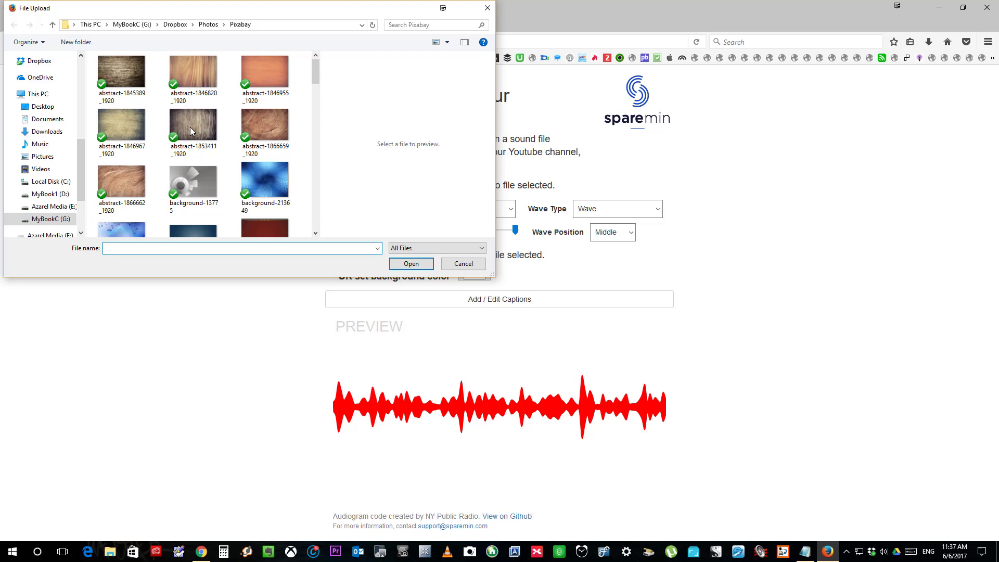
scroll(57, 138, "up", 1)
left_click(39, 86)
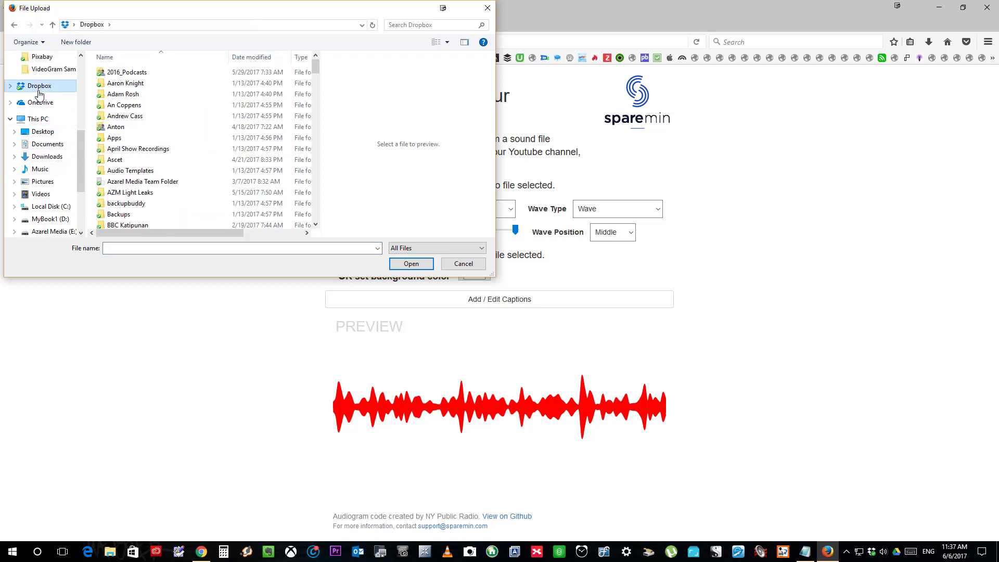
scroll(39, 94, "up", 2)
left_click(49, 108)
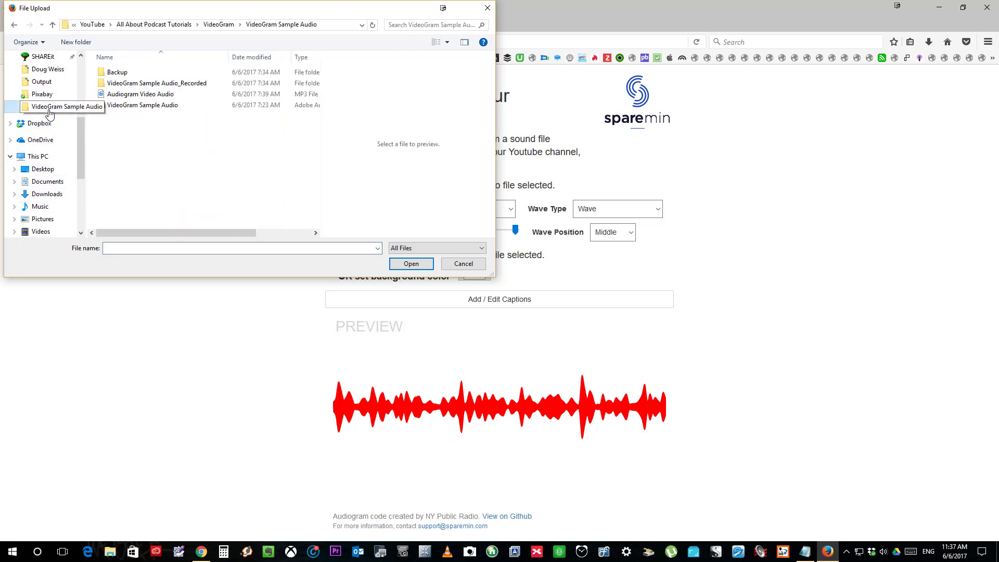
left_click(143, 104)
double_click(140, 94)
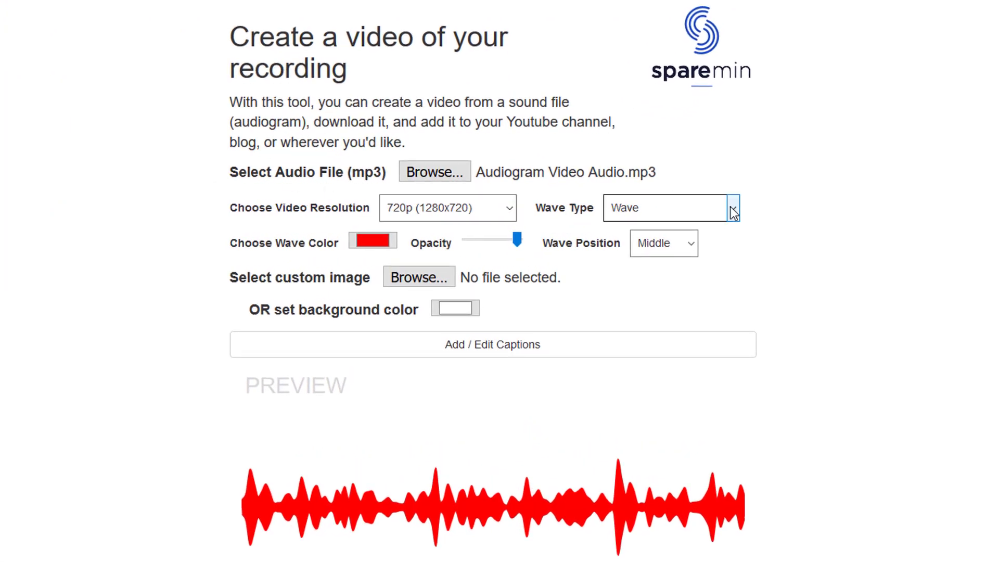
Step: Set the wave type to Bricks and the wave position to Bottom
left_click(731, 208)
left_click(704, 281)
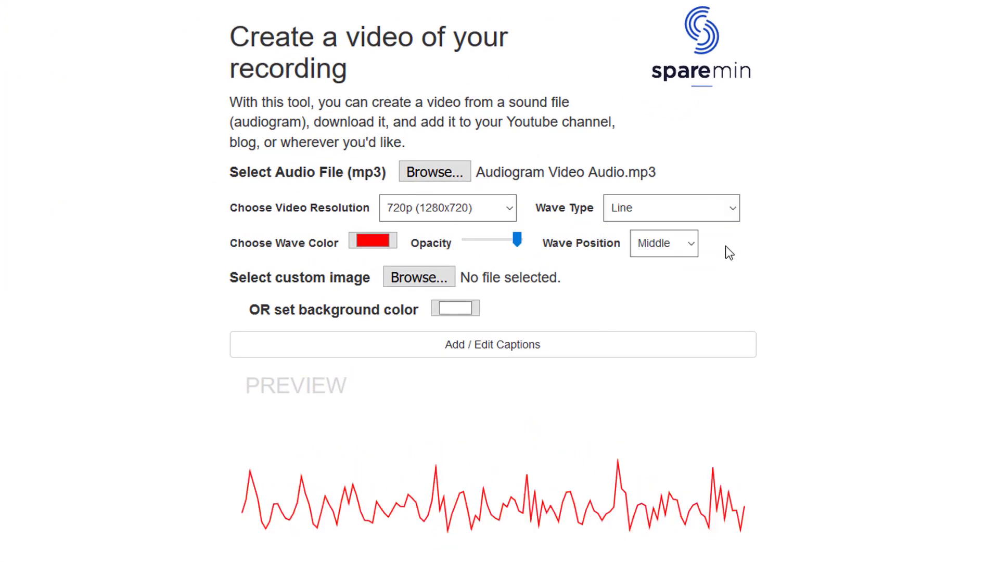
left_click(731, 208)
left_click(691, 292)
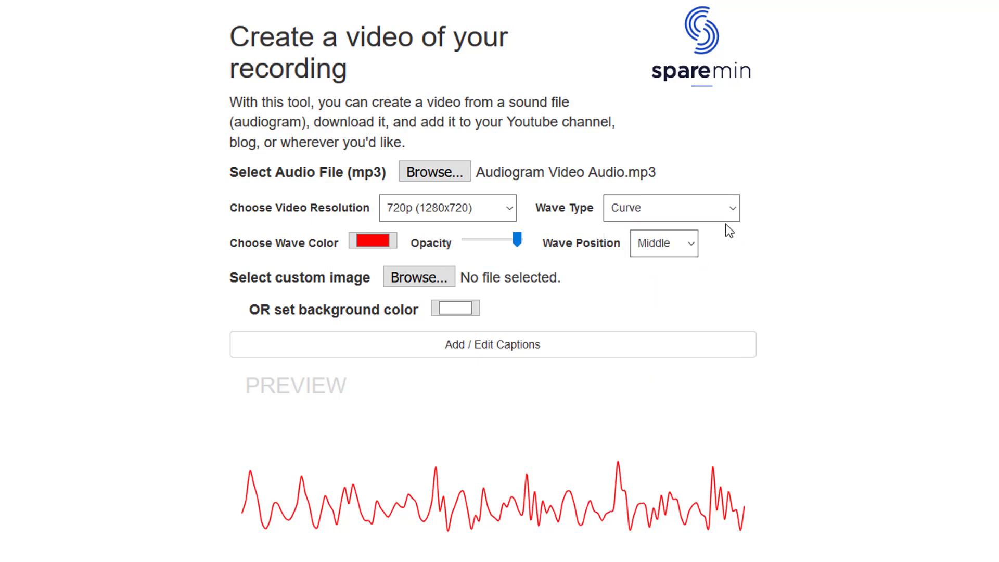
left_click(731, 207)
left_click(668, 314)
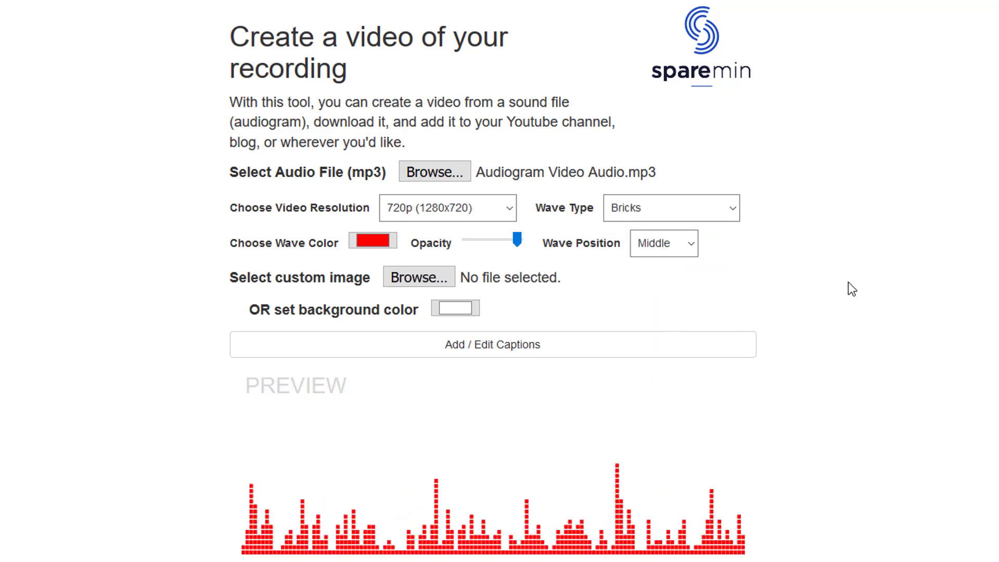
left_click(692, 248)
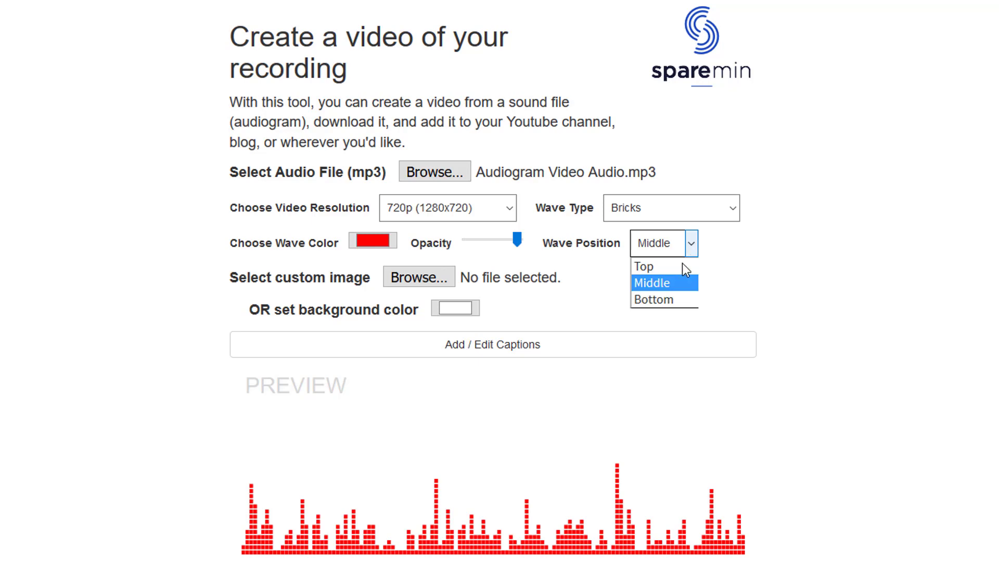
left_click(673, 299)
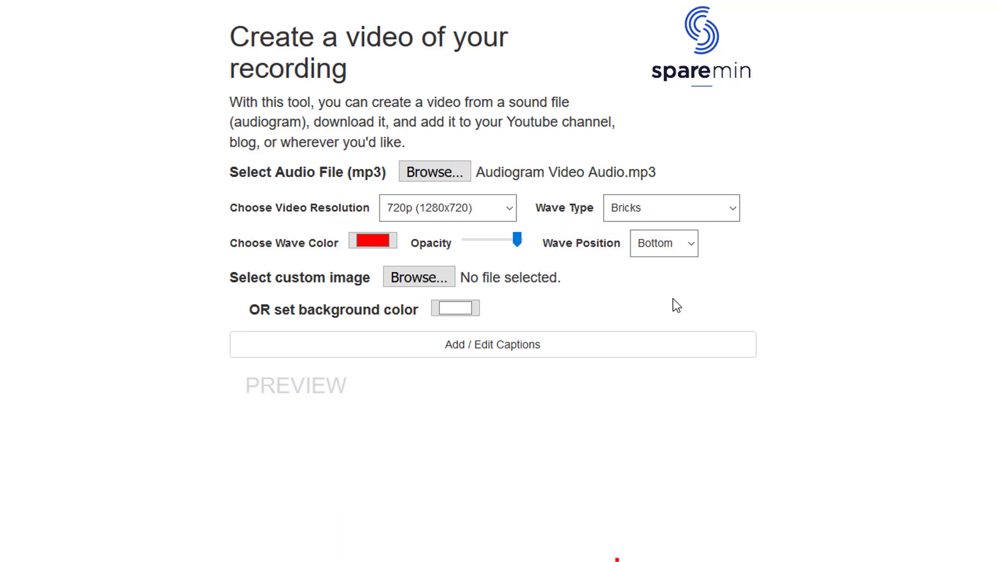
left_click(374, 244)
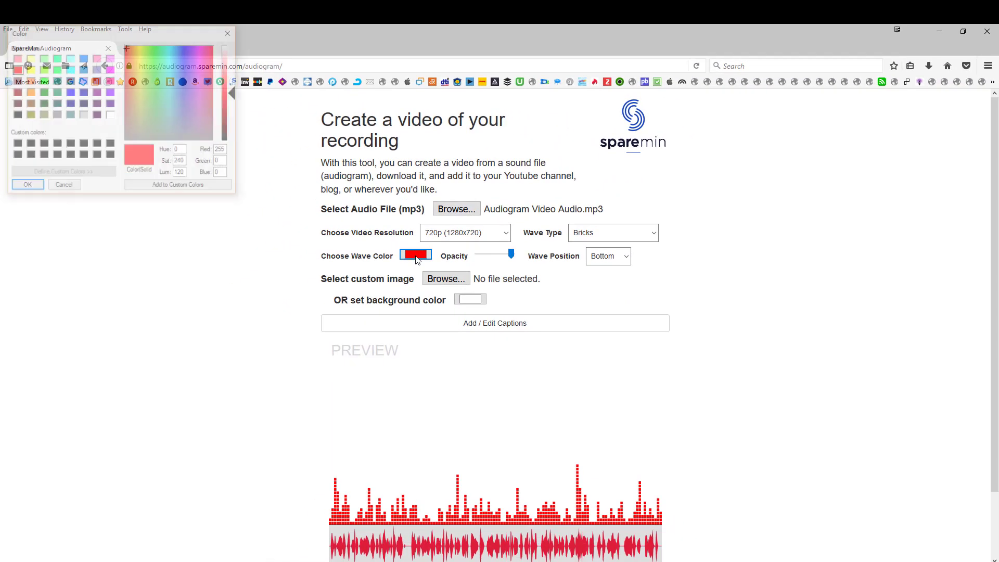
left_click(56, 103)
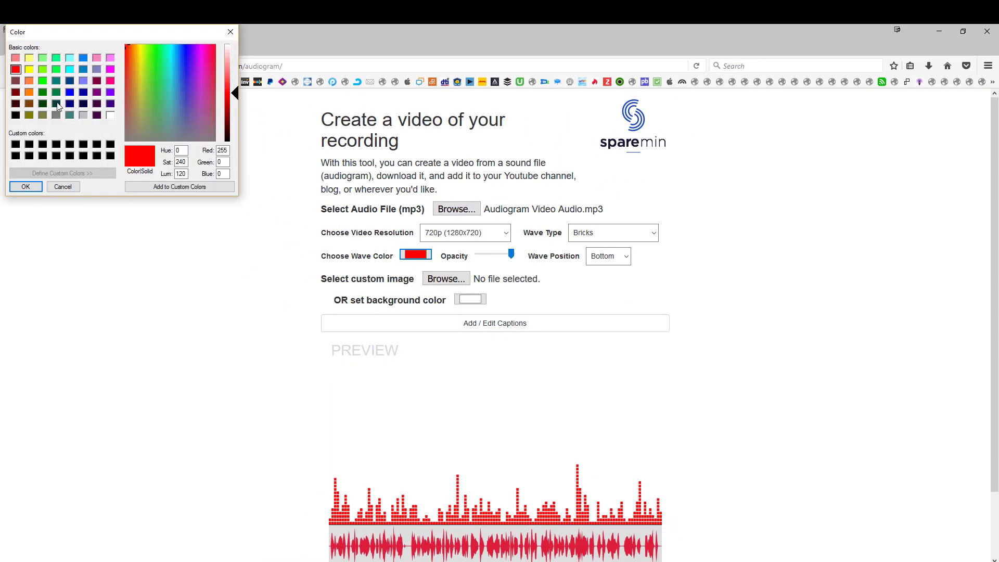
left_click(29, 188)
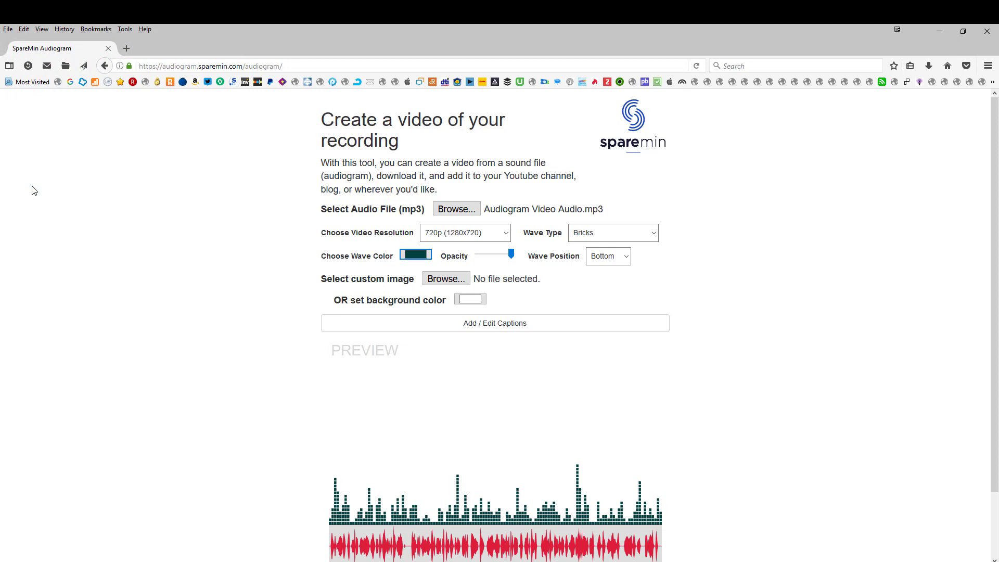
left_click(423, 258)
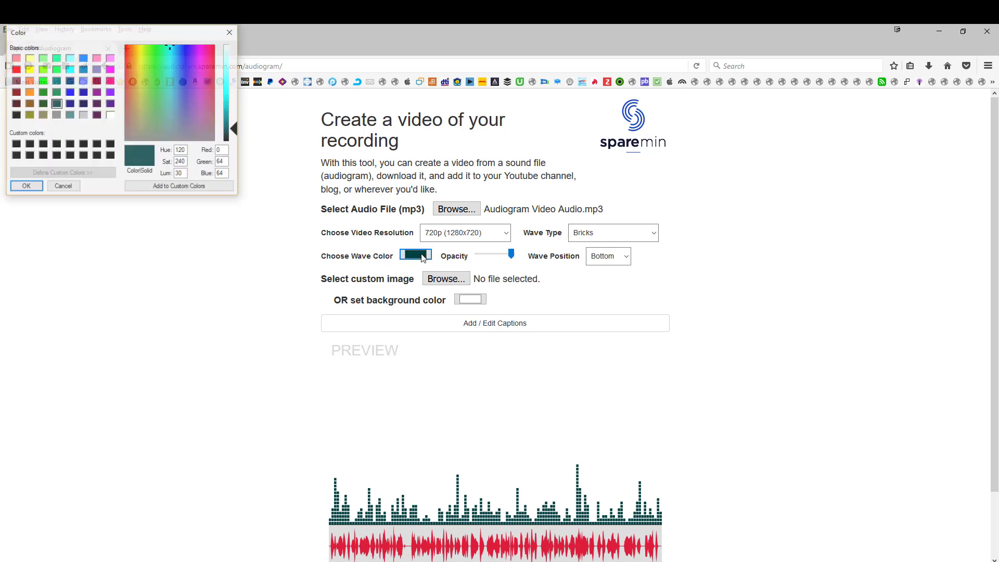
left_click(16, 71)
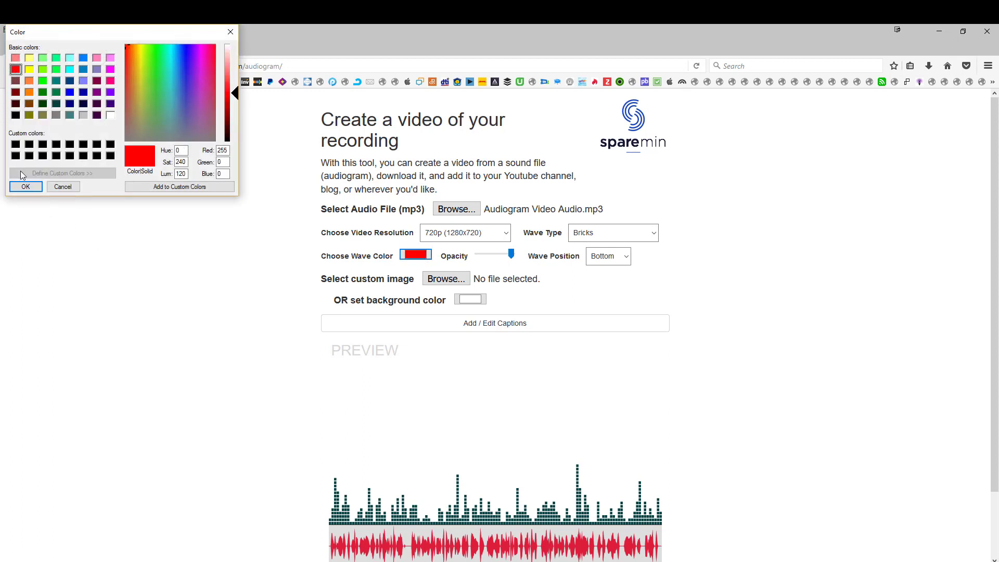
left_click(26, 187)
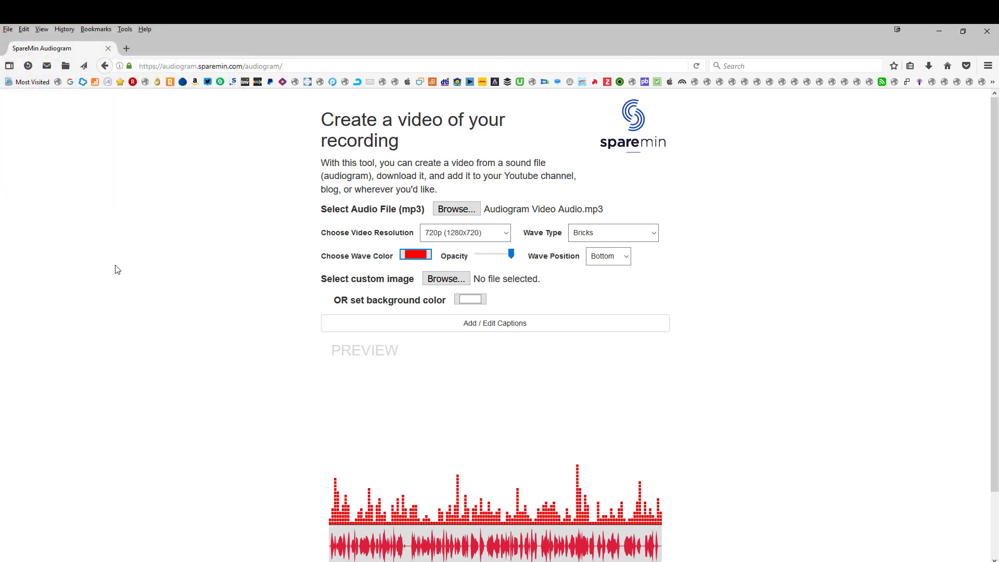
Step: Choose microphone-338481_1920 from Dropbox's Photos Pixabay folder as the custom image
left_click(449, 284)
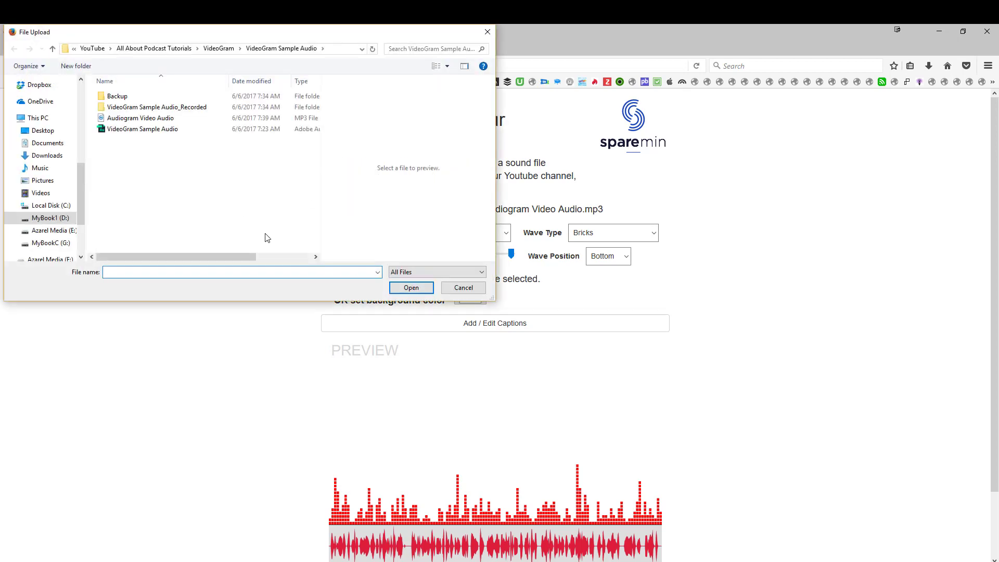
left_click(42, 87)
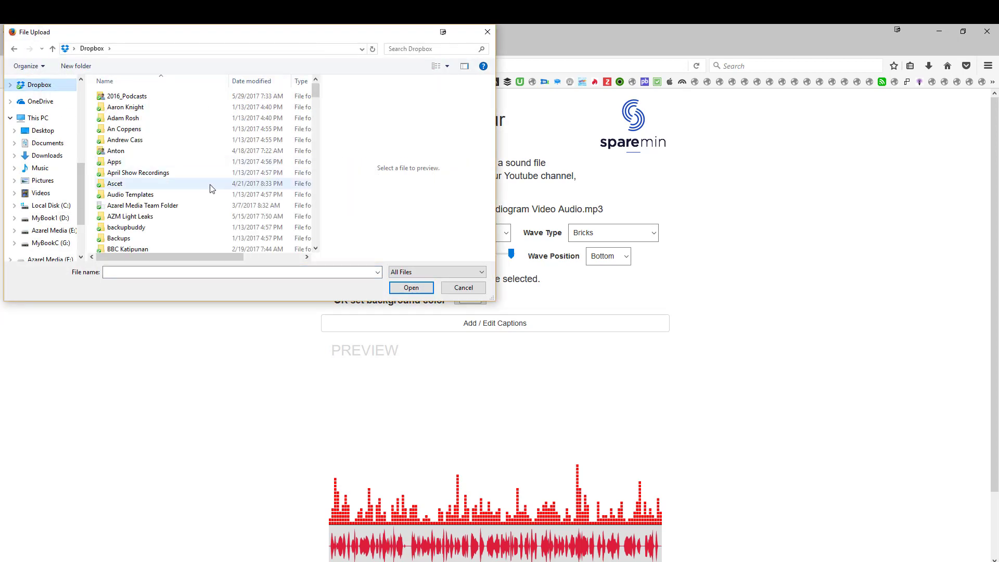
scroll(156, 164, "down", 10)
scroll(158, 163, "down", 12)
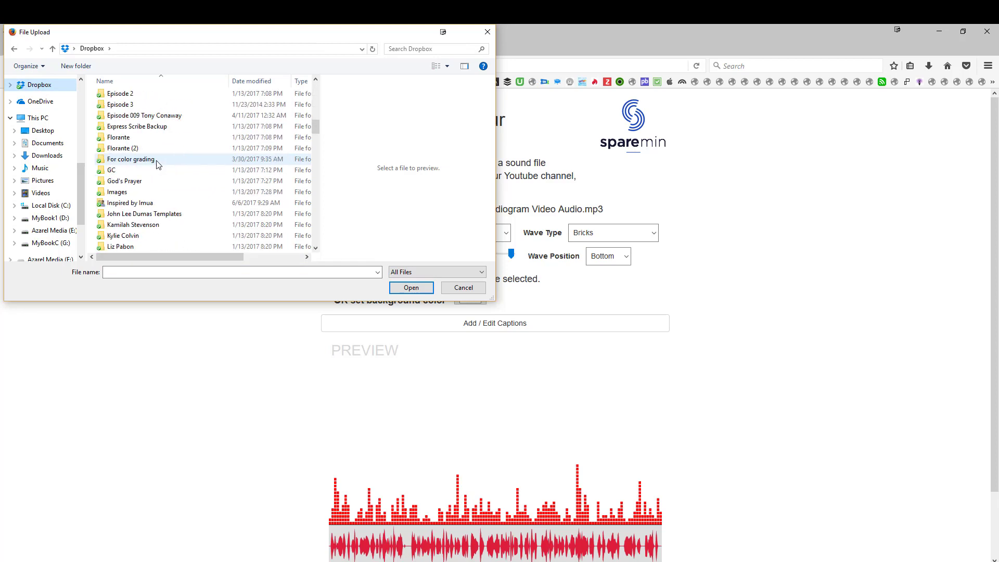
scroll(158, 164, "up", 2)
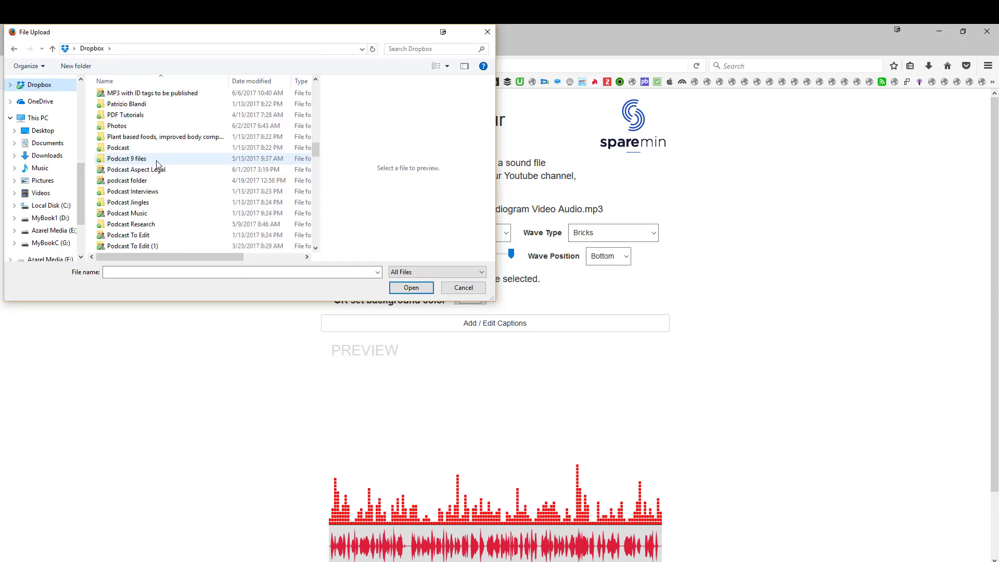
double_click(117, 126)
double_click(117, 128)
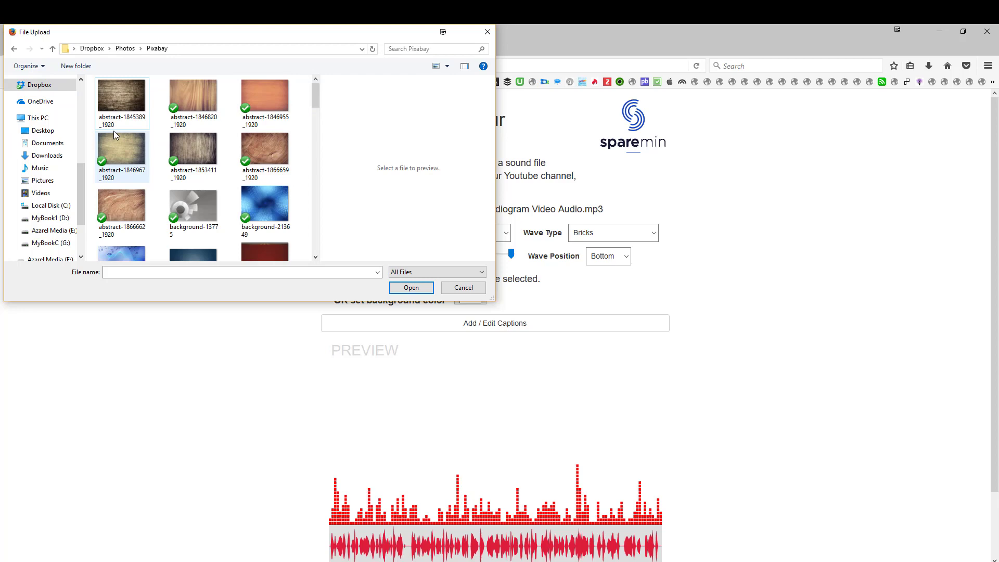
scroll(216, 193, "down", 3)
scroll(215, 194, "down", 6)
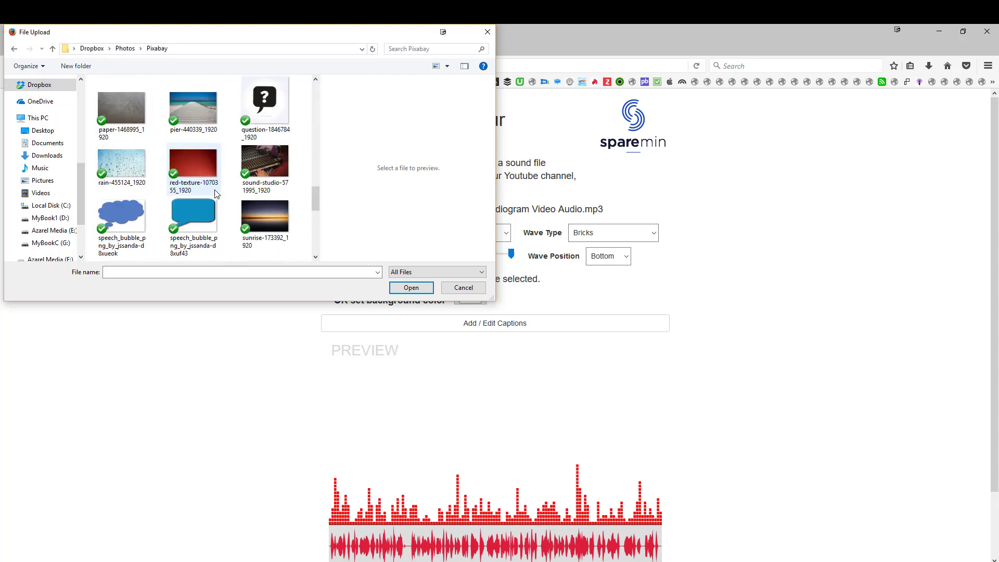
scroll(267, 178, "up", 2)
left_click(264, 101)
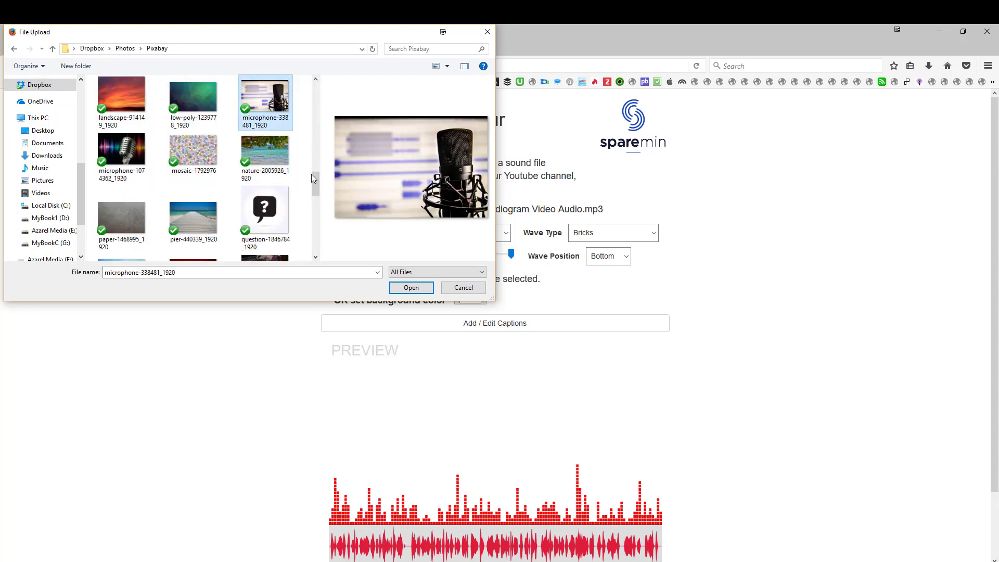
left_click(404, 289)
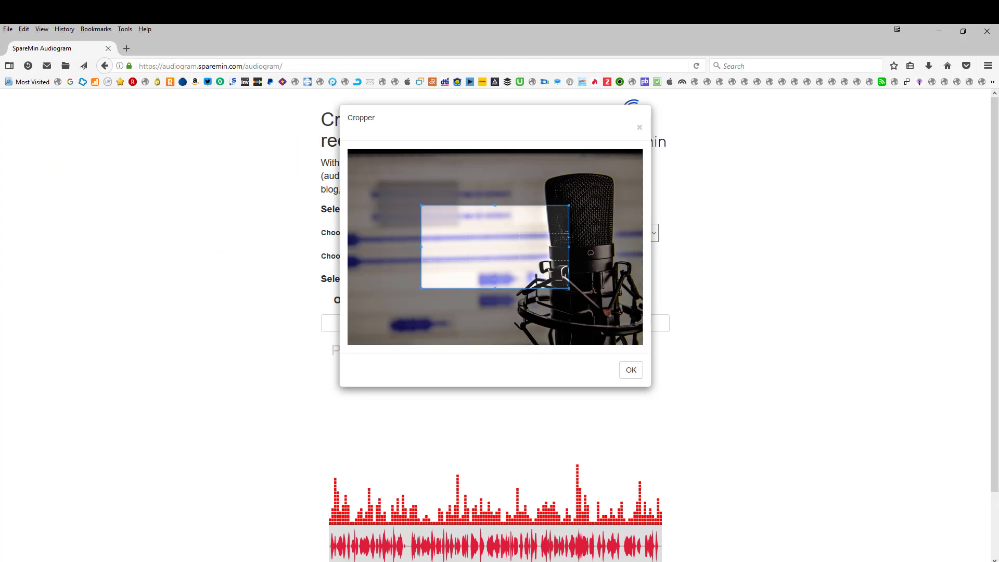
Step: Crop the microphone image to its full width and apply the crop
left_click_drag(458, 251, 393, 221)
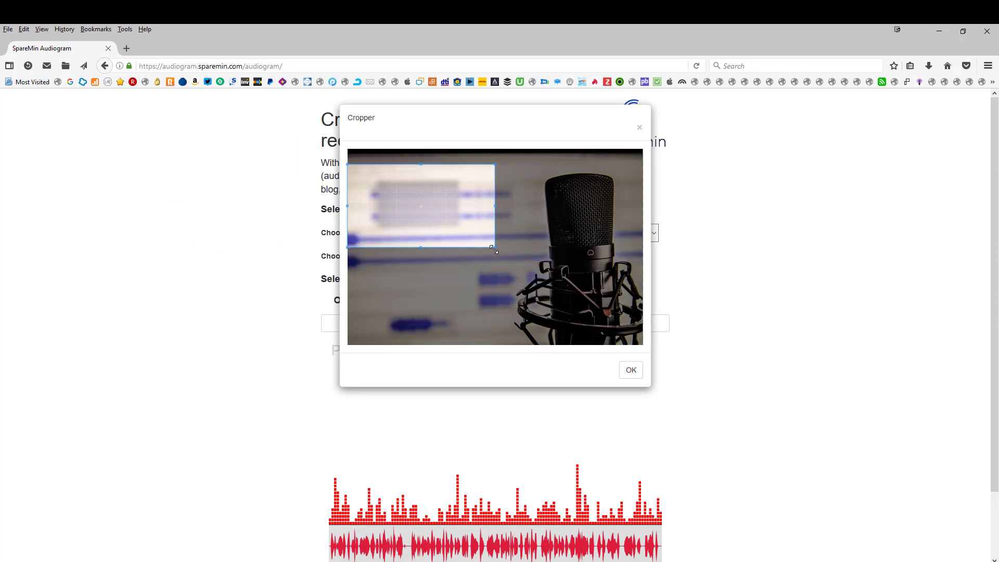
left_click_drag(494, 249, 679, 357)
left_click_drag(599, 268, 603, 276)
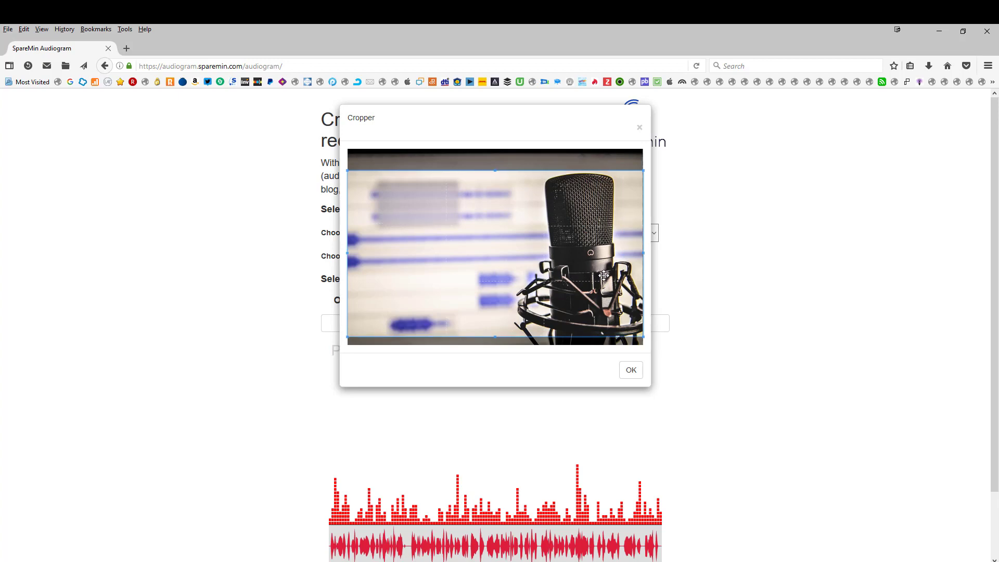
left_click(629, 369)
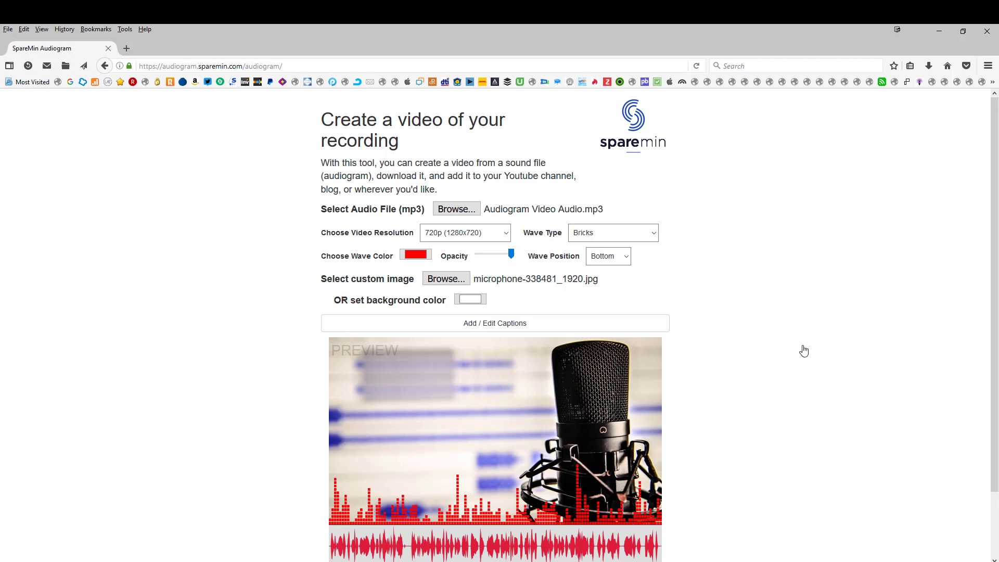
Step: Add an 'AUDIOGRAM VIDEO' caption and move it down onto the image
scroll(804, 350, "down", 3)
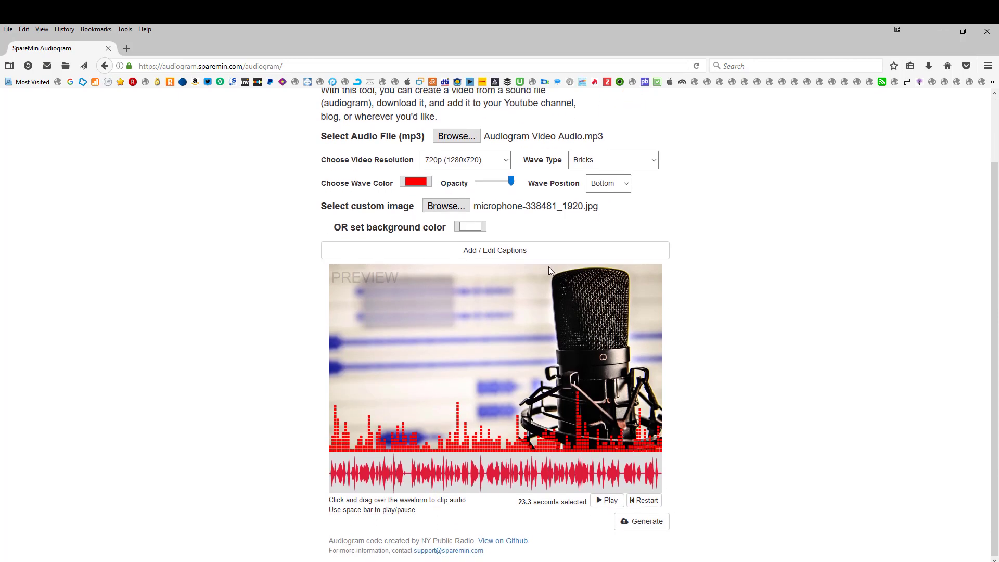
left_click(523, 255)
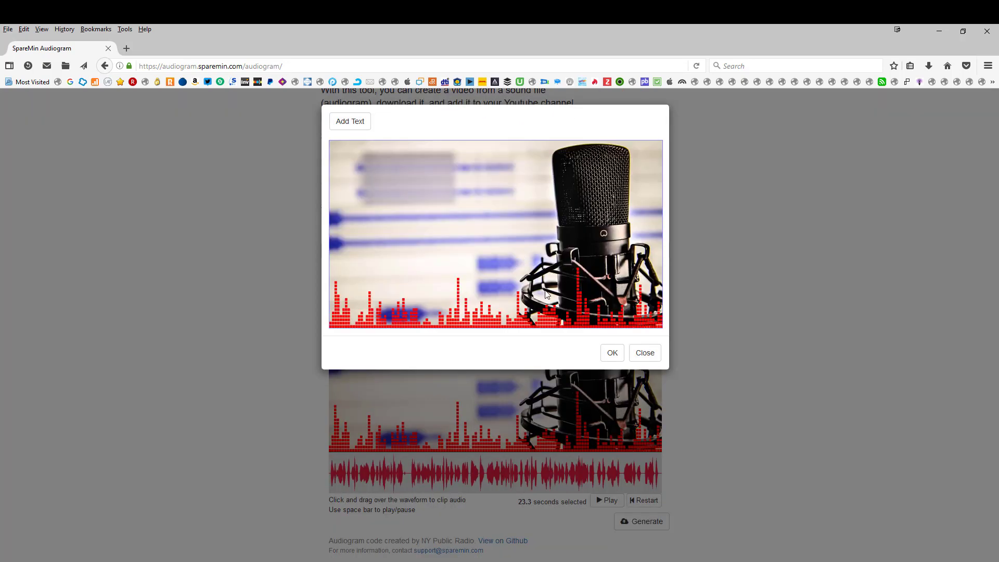
left_click(339, 124)
left_click(405, 167)
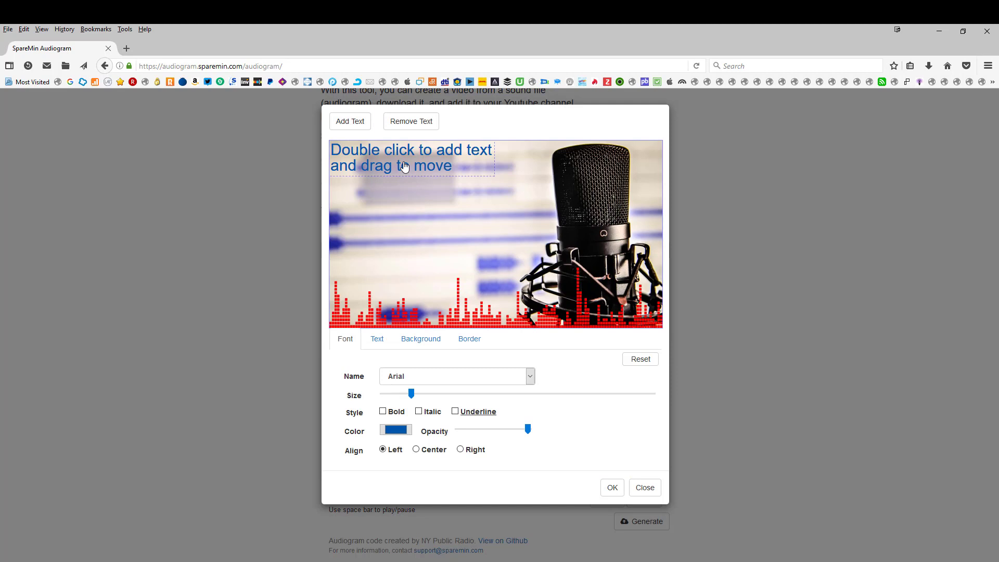
double_click(405, 167)
type("A")
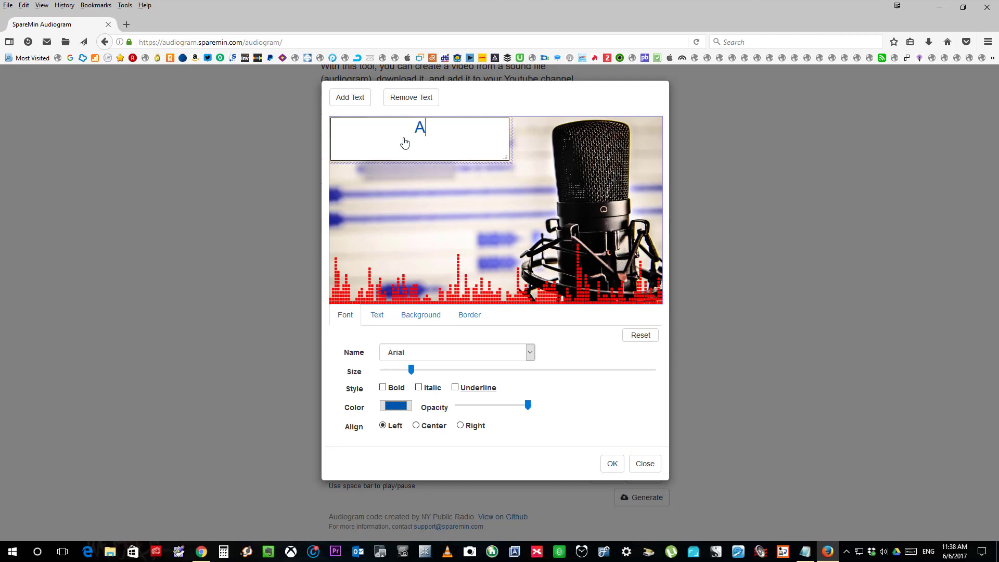
type("UDIOGRAM VIDEO")
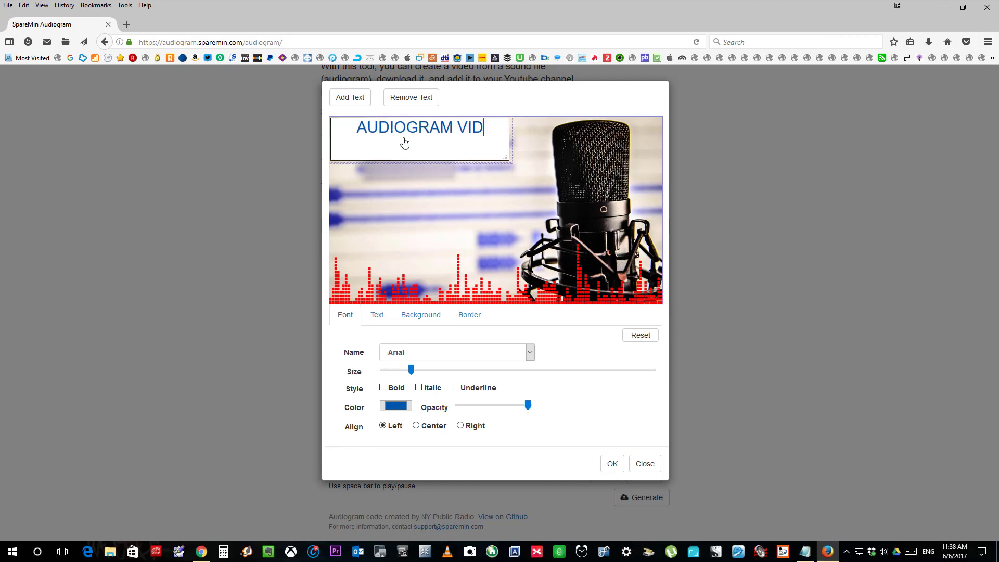
left_click(444, 179)
left_click_drag(424, 130, 431, 175)
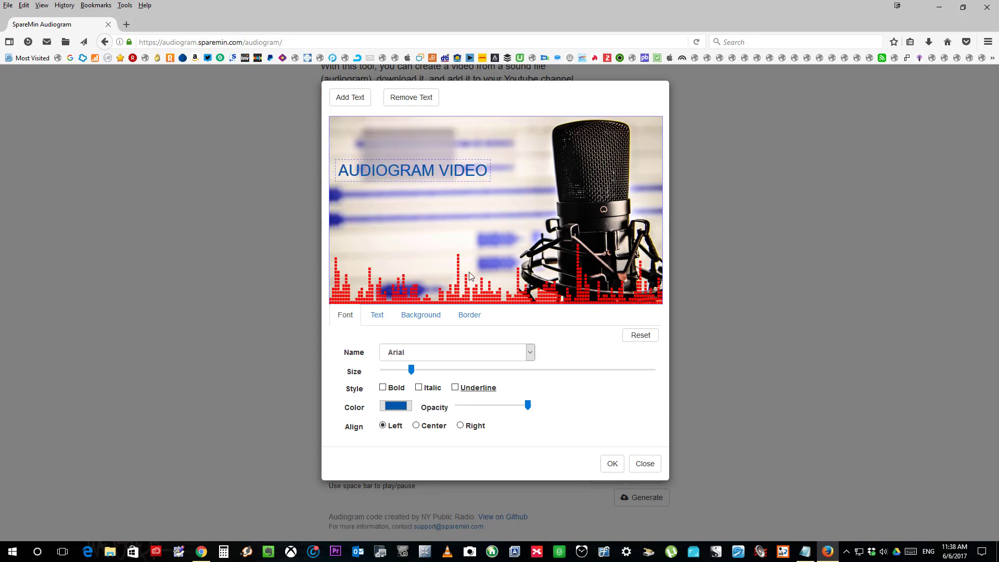
Step: Set the AUDIOGRAM VIDEO caption font to Segoe UI and enlarge it
left_click(430, 359)
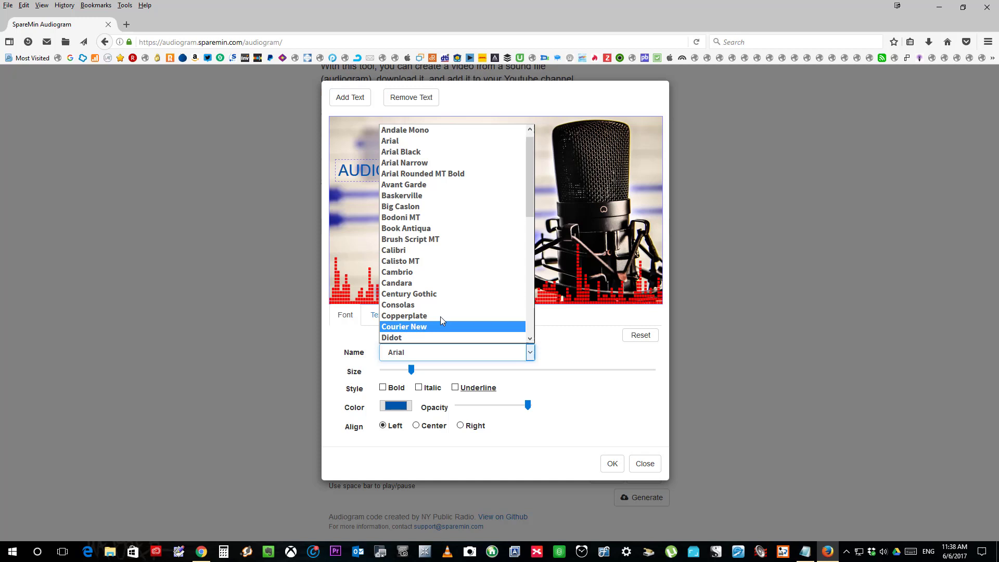
scroll(440, 316, "down", 5)
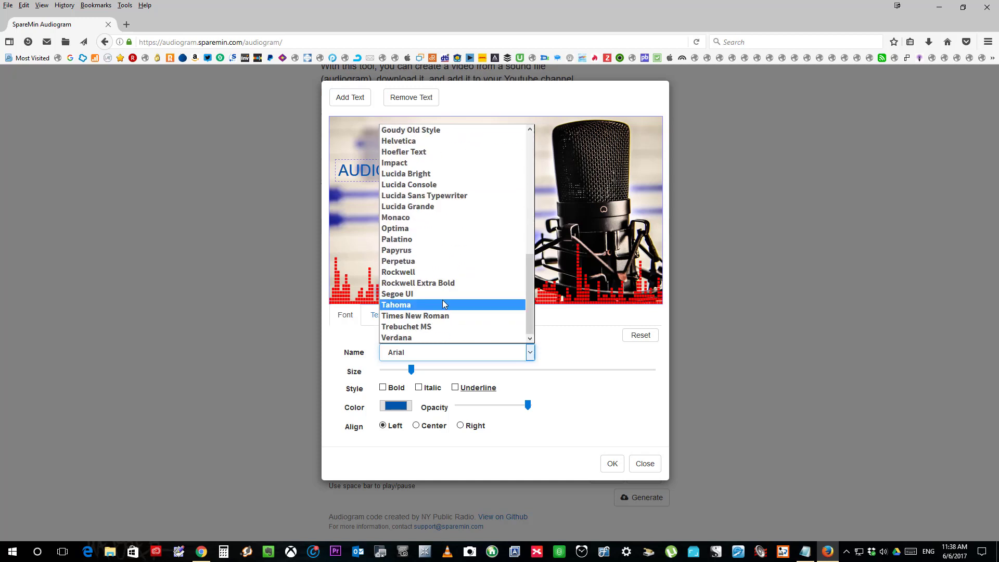
left_click(441, 294)
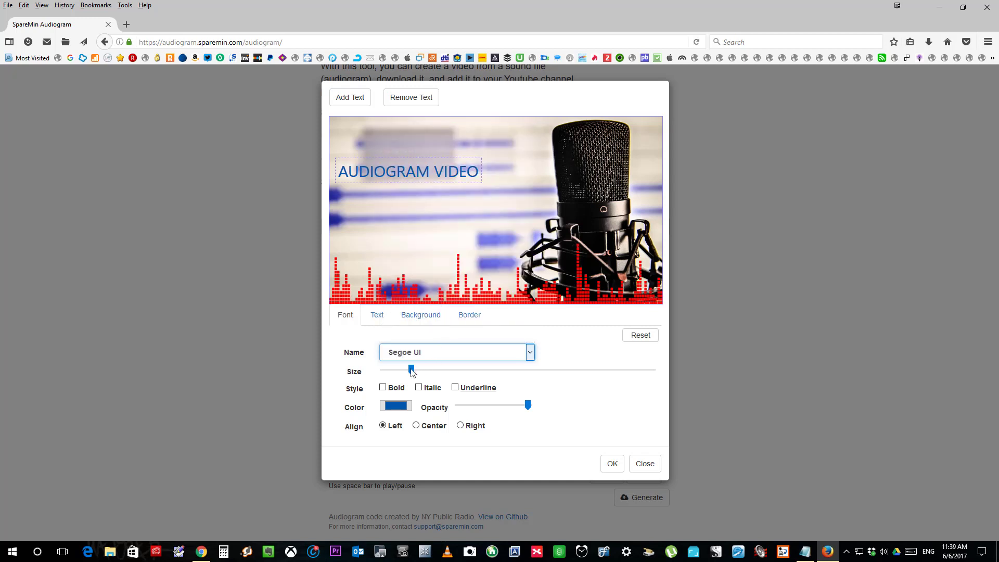
left_click_drag(411, 371, 436, 373)
Step: Enter 'How to Tutorial' as the second caption's text
double_click(431, 148)
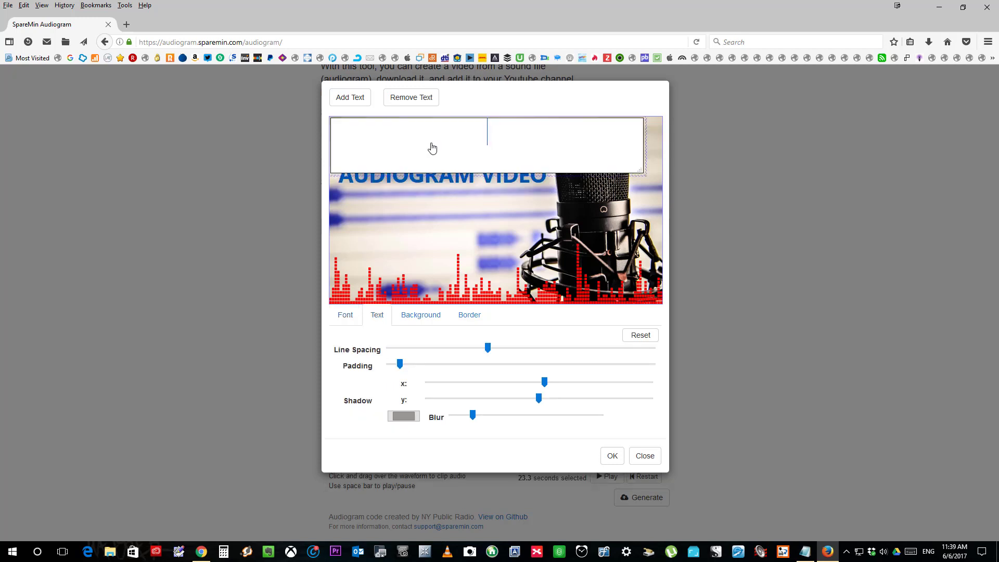
type("How")
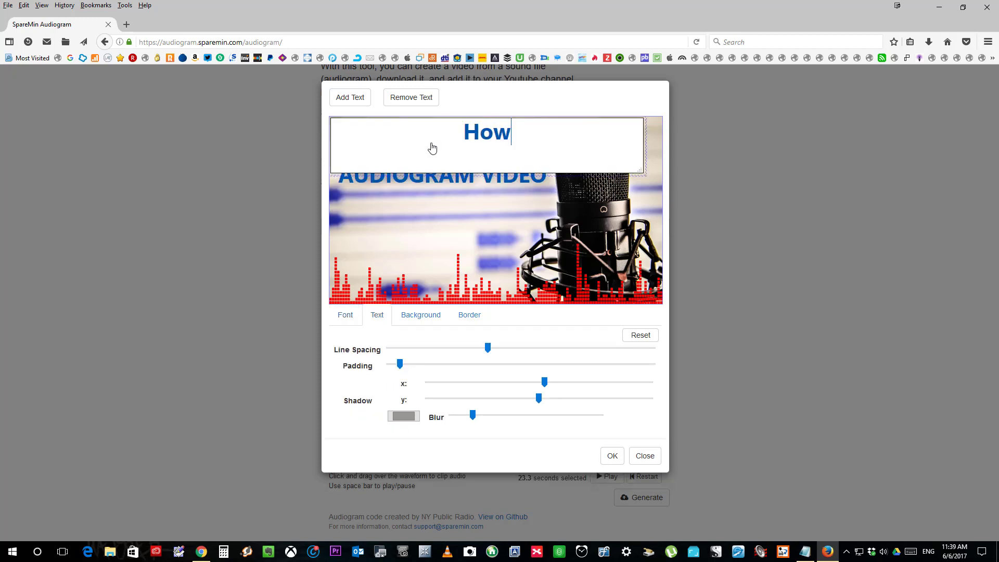
type(" to Tutorial")
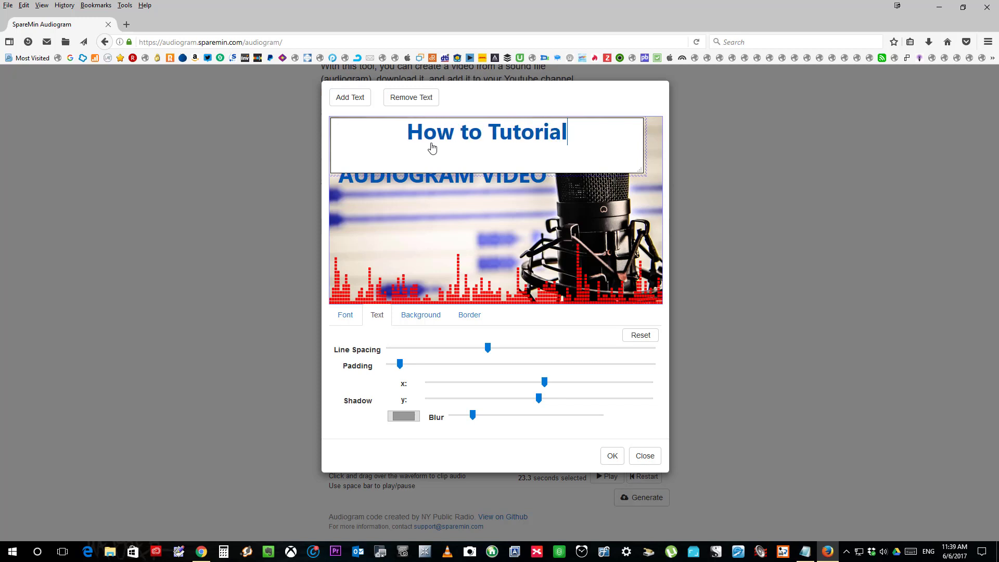
left_click(352, 323)
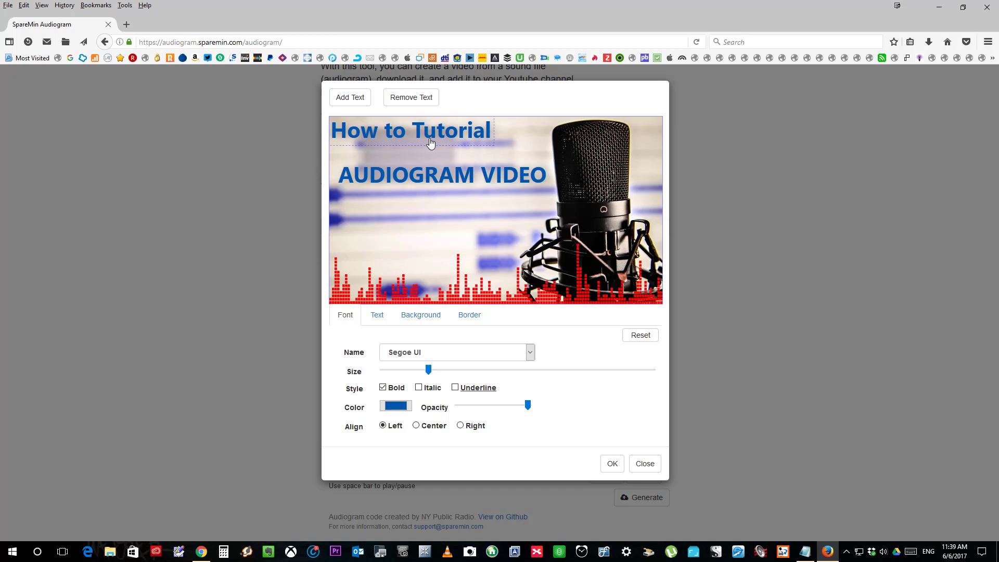
Step: Place How to Tutorial below AUDIOGRAM VIDEO in Bodoni MT, slightly smaller
left_click_drag(429, 142, 457, 209)
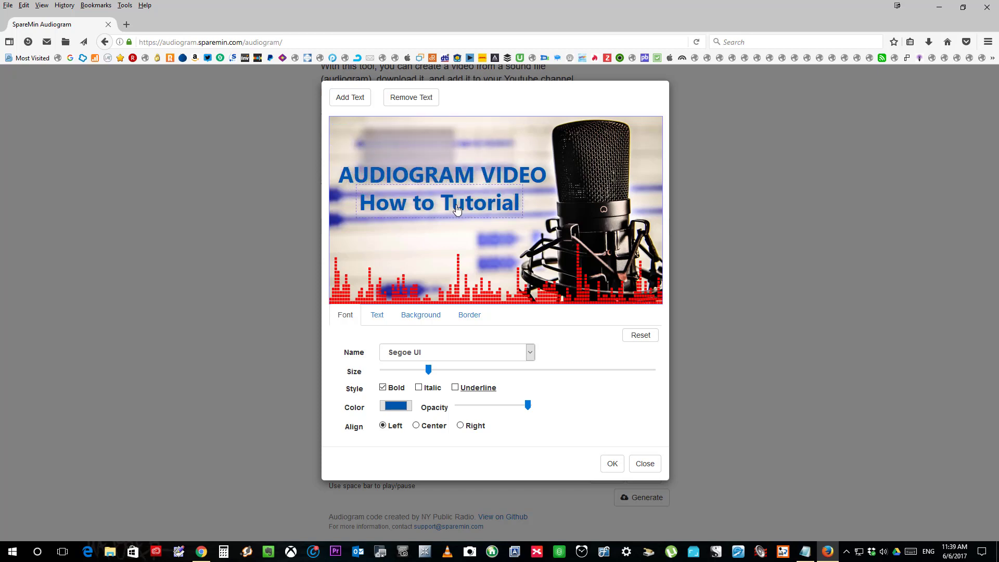
left_click(420, 353)
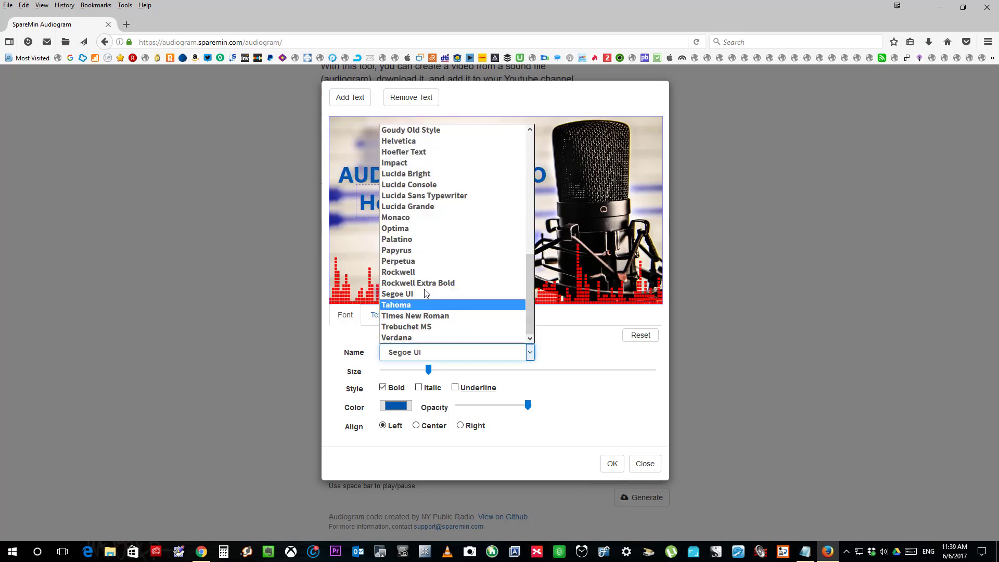
left_click(415, 230)
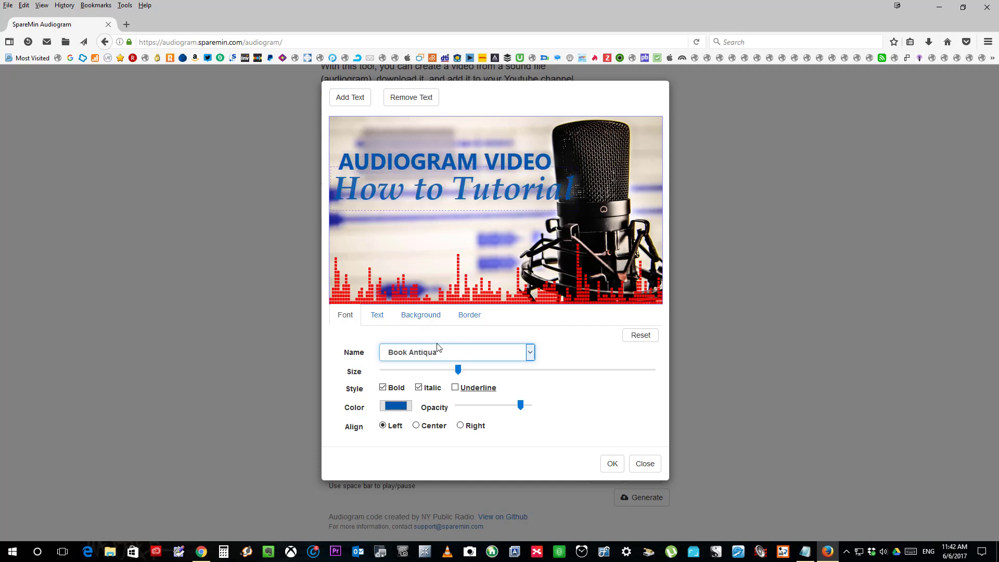
left_click(439, 352)
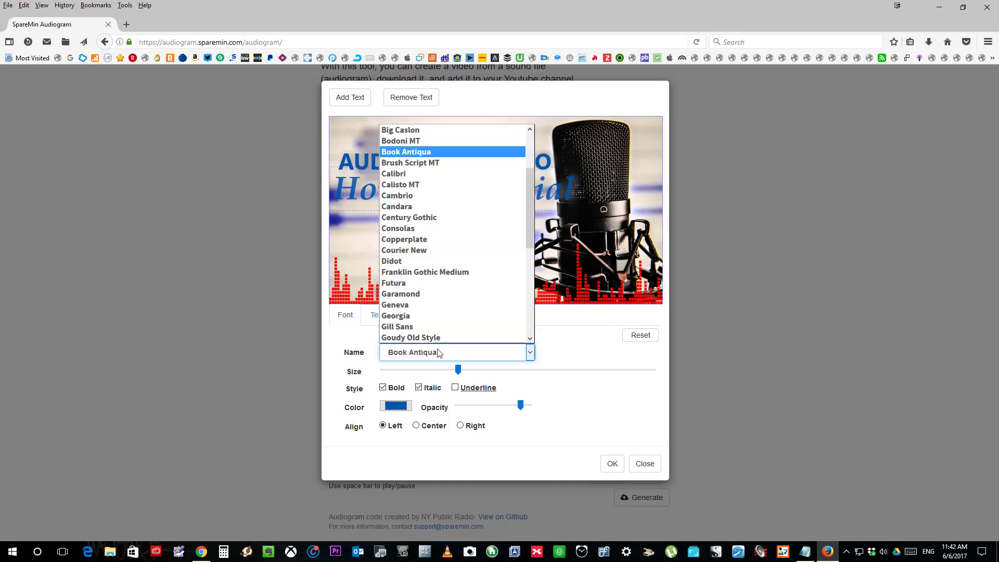
left_click(406, 145)
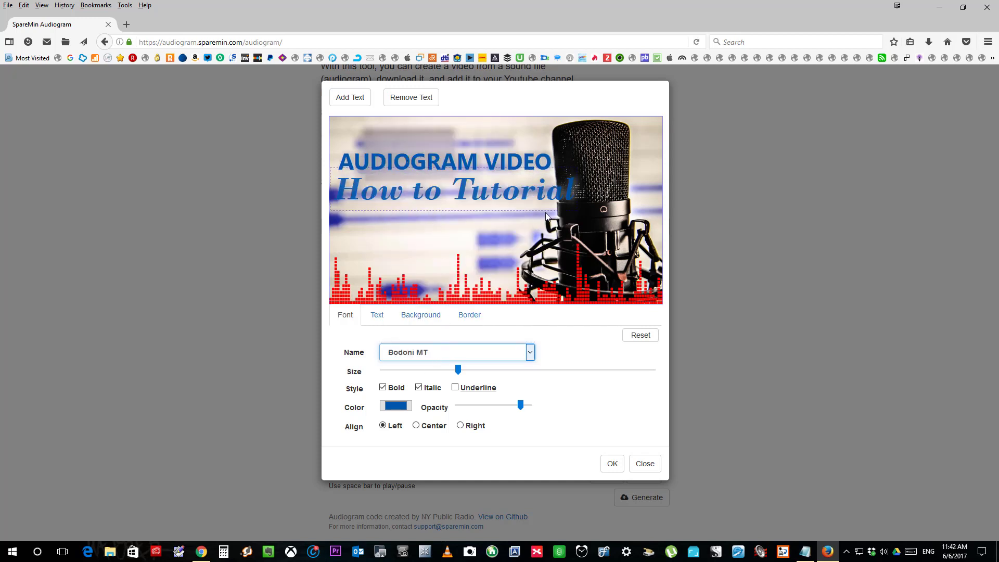
left_click_drag(456, 371, 450, 373)
Step: Give the How to Tutorial caption a solid yellow background colour
left_click(385, 316)
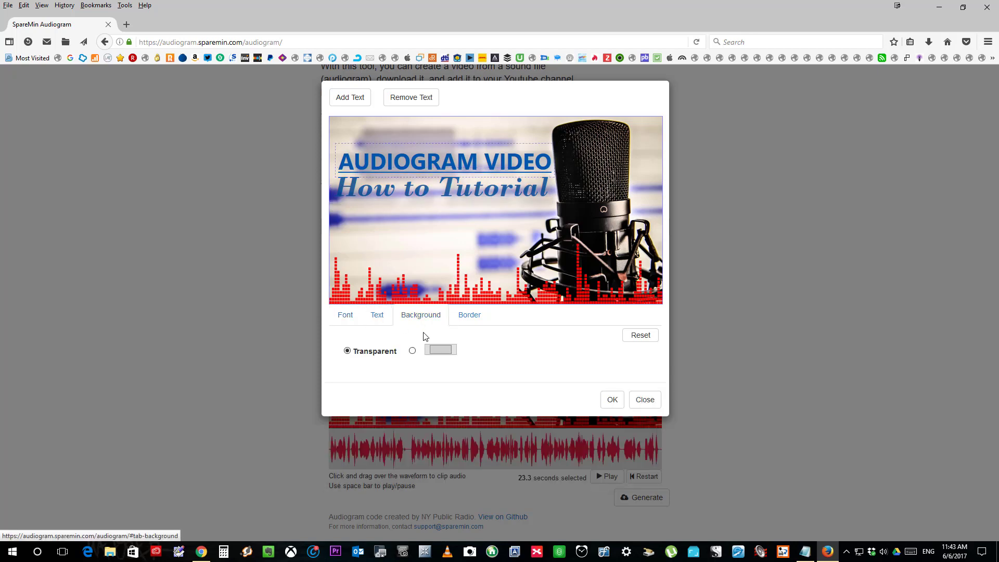
left_click(444, 354)
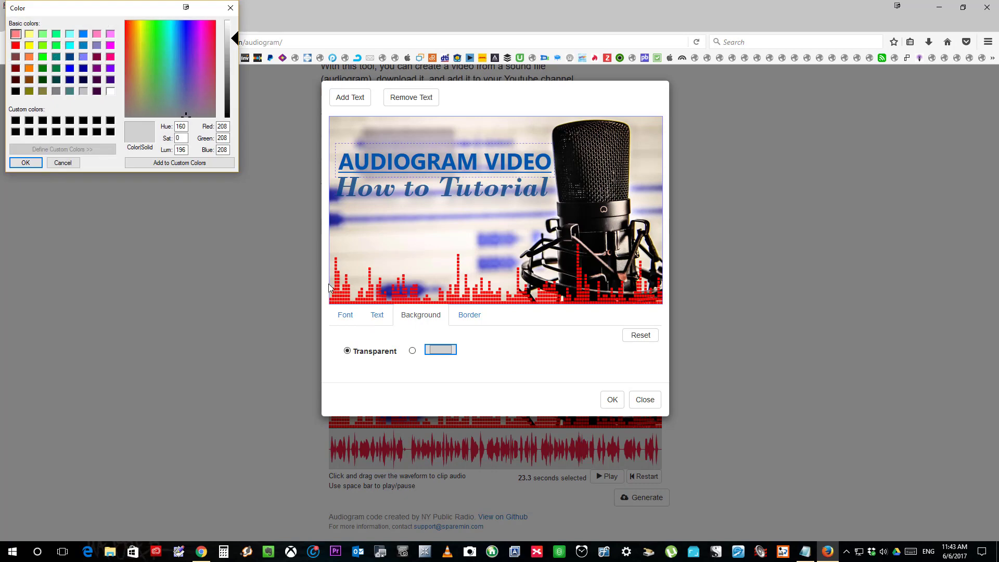
left_click(69, 45)
key("Return")
left_click(412, 351)
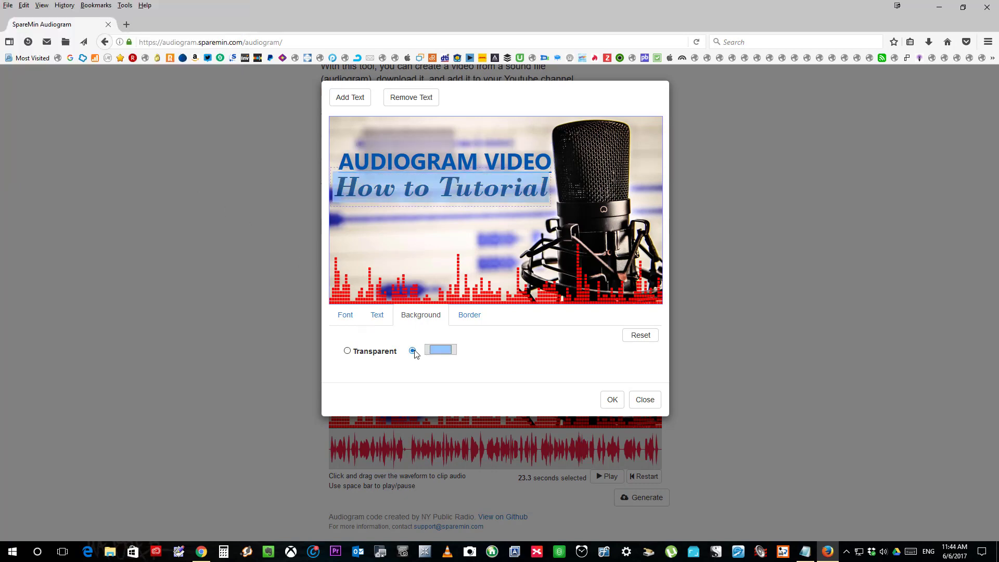
left_click(440, 350)
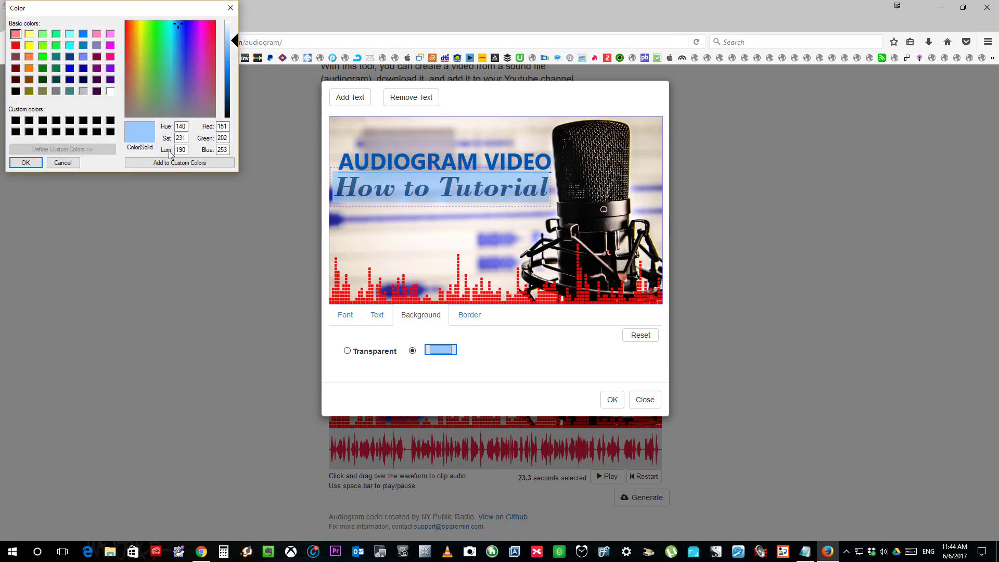
left_click(29, 46)
left_click(29, 34)
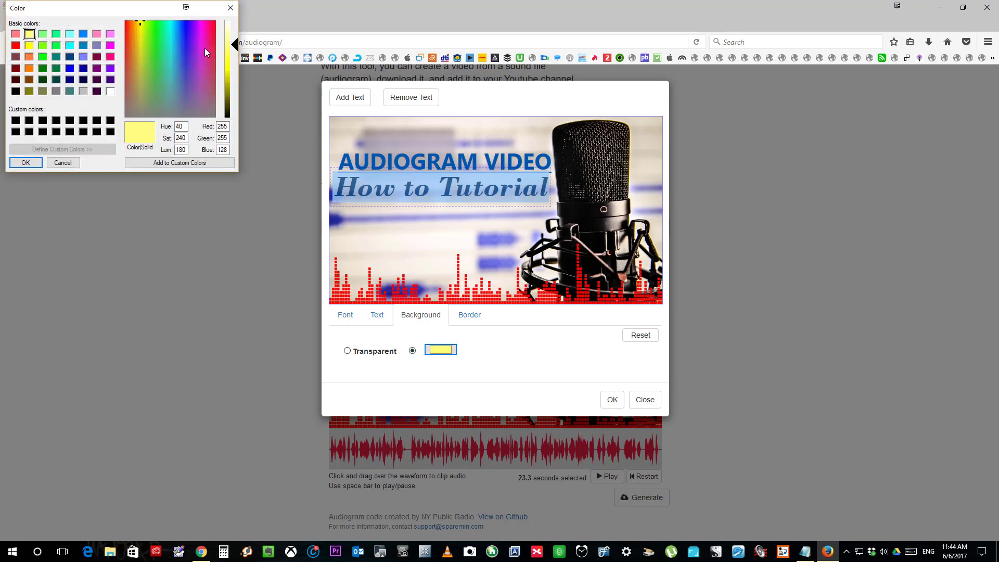
left_click_drag(227, 50, 227, 53)
left_click(30, 163)
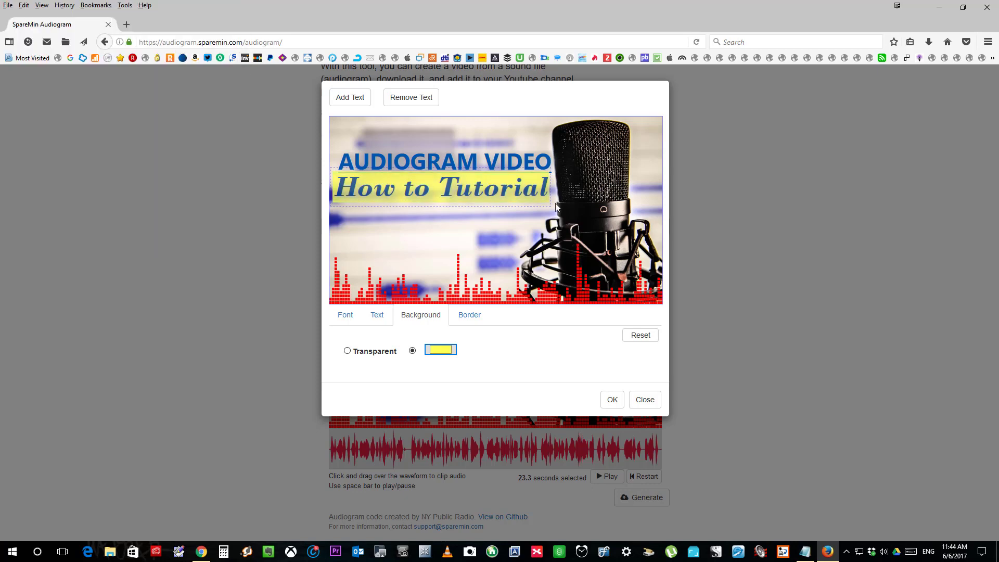
Step: Close the caption editor and set the wave position to Middle
left_click(609, 399)
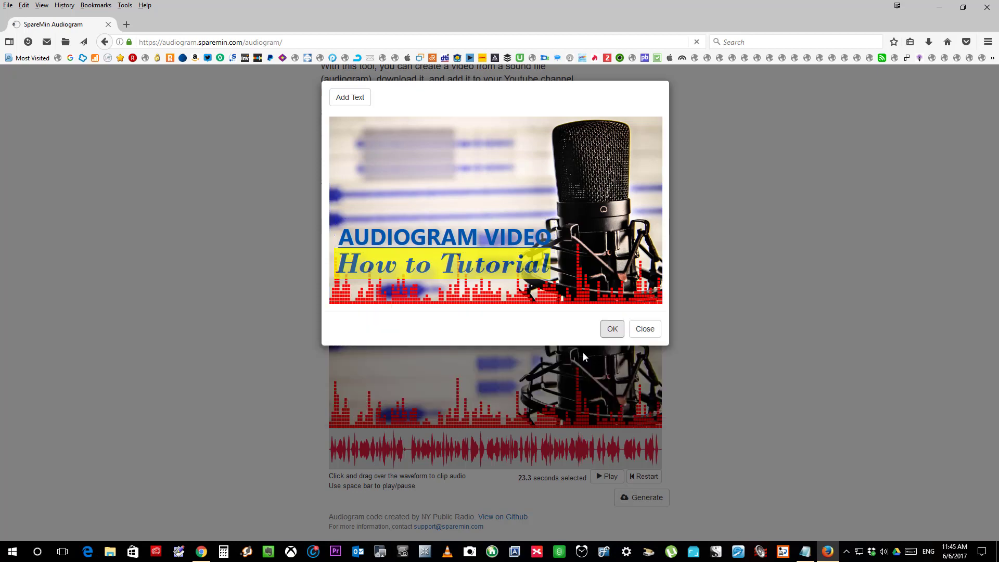
left_click(612, 329)
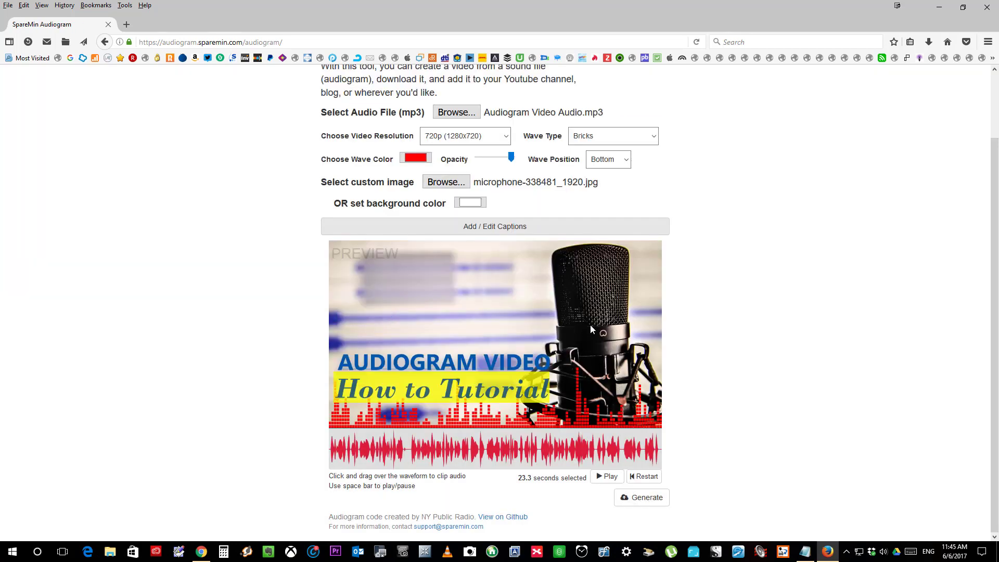
left_click(626, 160)
left_click(614, 186)
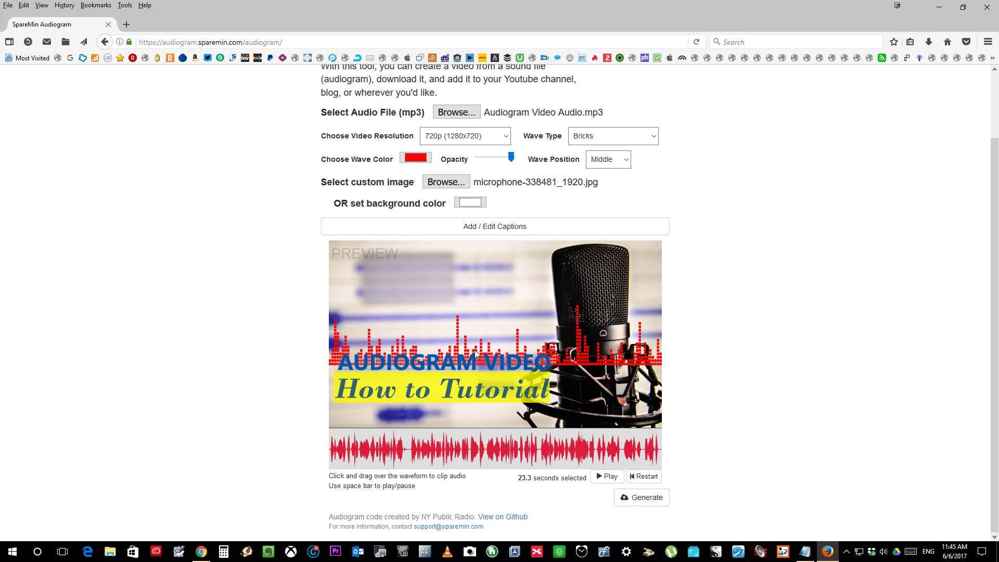
Step: Move both captions lower in the image and set the wave position to Top
left_click(499, 227)
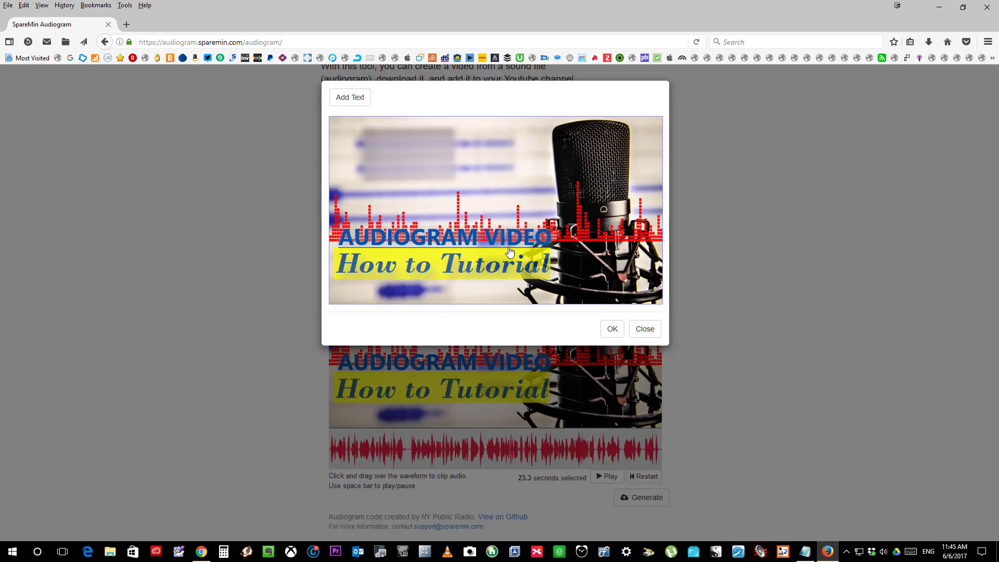
left_click(463, 278)
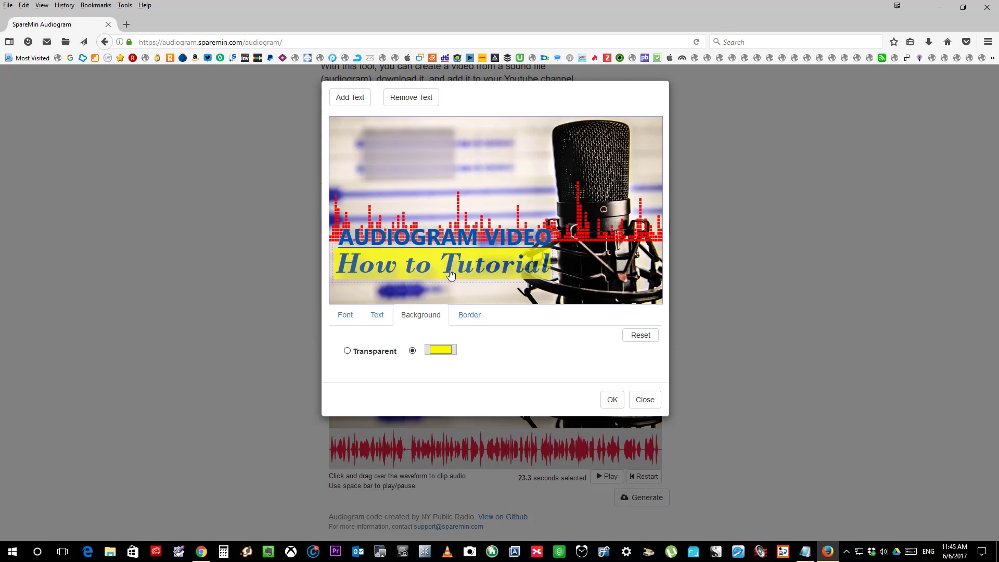
left_click_drag(453, 273, 449, 293)
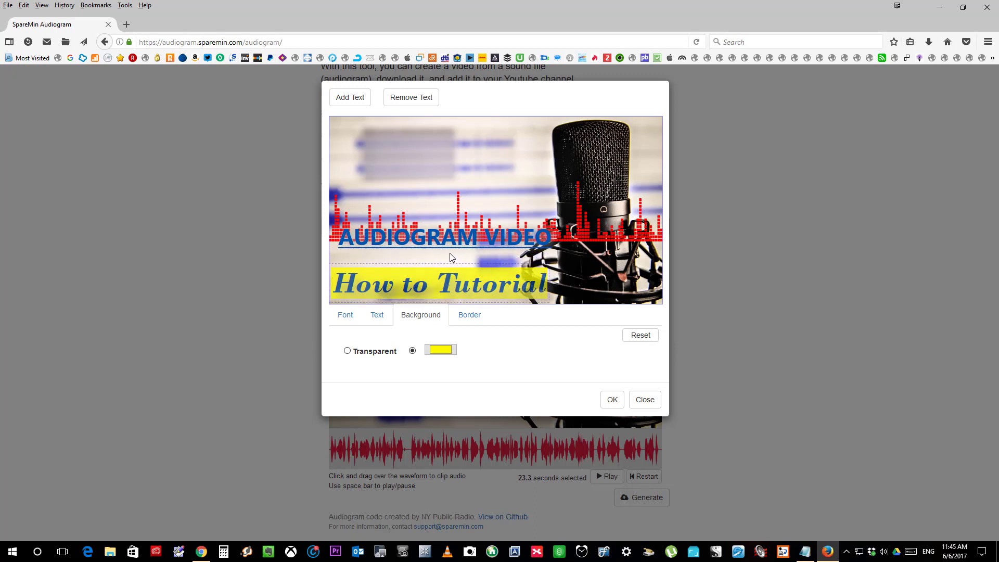
left_click_drag(448, 245, 446, 267)
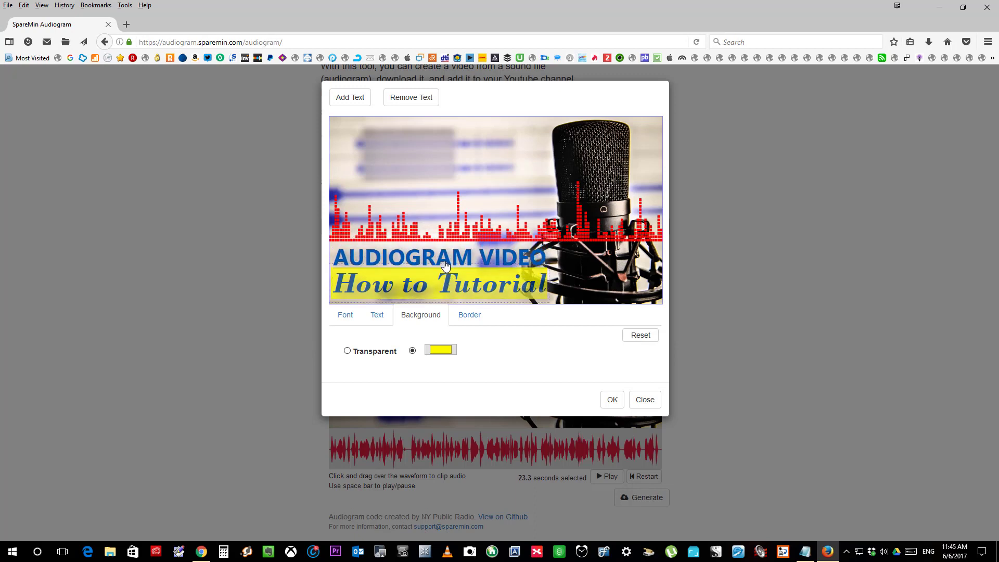
left_click(612, 400)
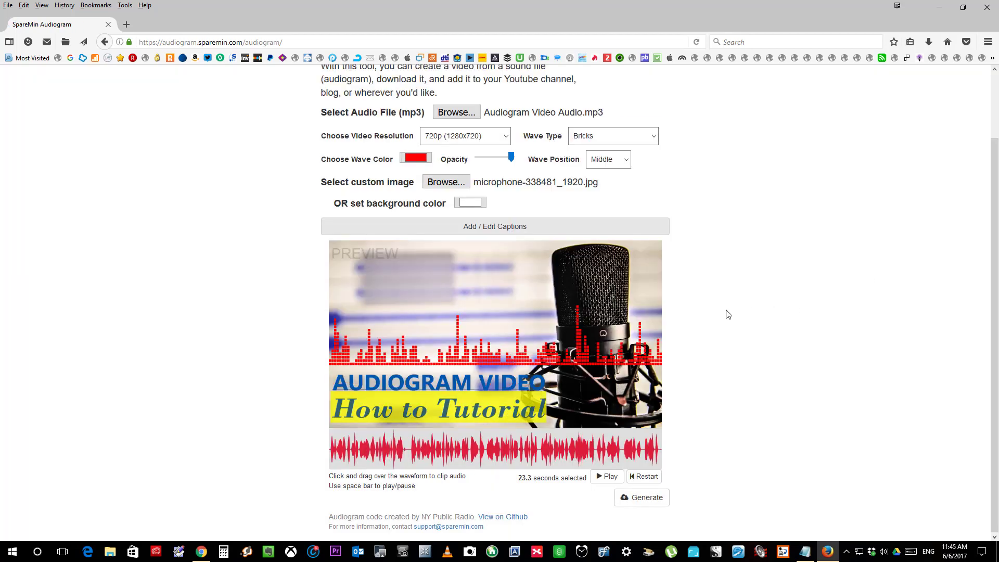
left_click(608, 160)
left_click(612, 177)
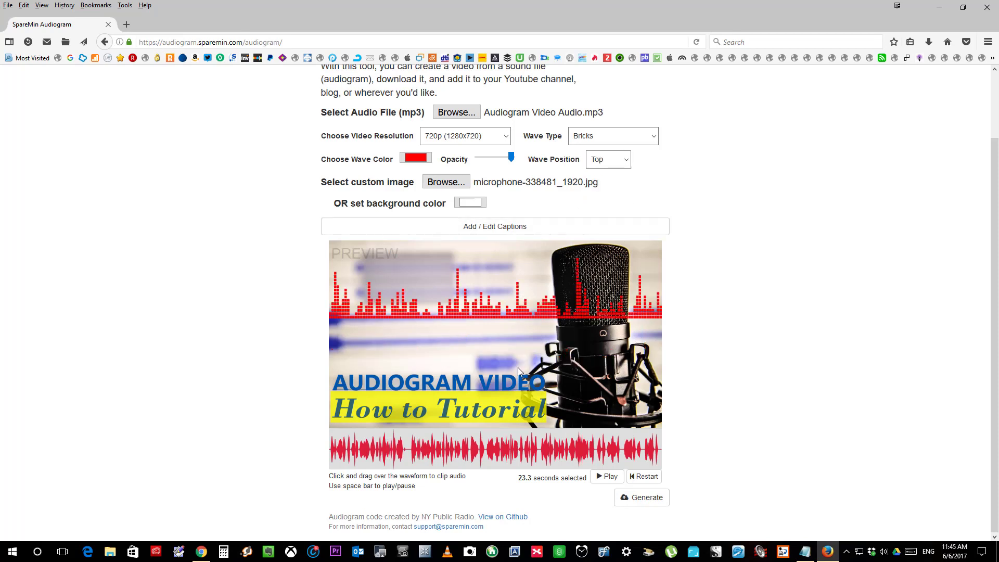
Step: Raise AUDIOGRAM VIDEO and How to Tutorial to mid-image below the bricks wave
left_click(479, 229)
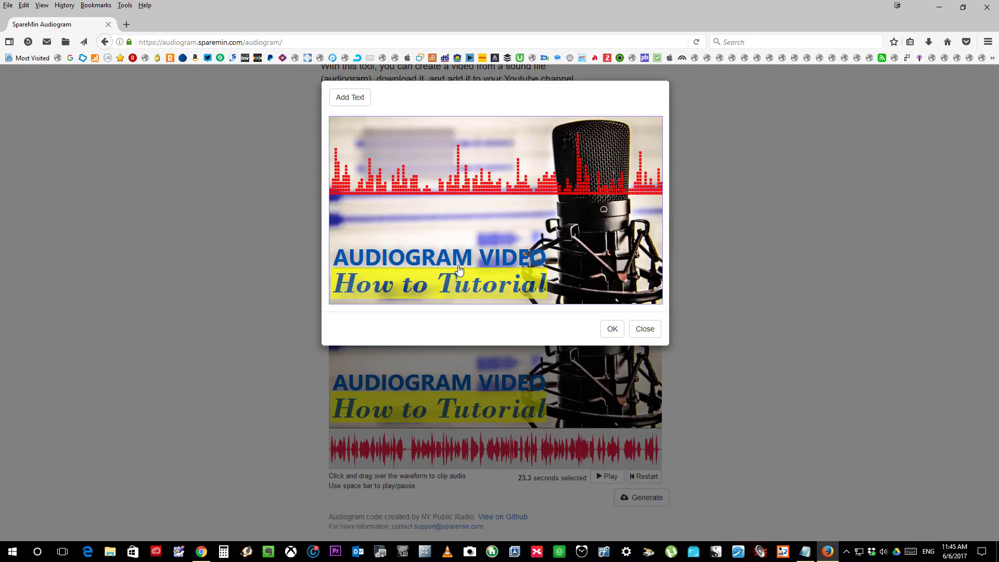
left_click_drag(458, 260, 460, 220)
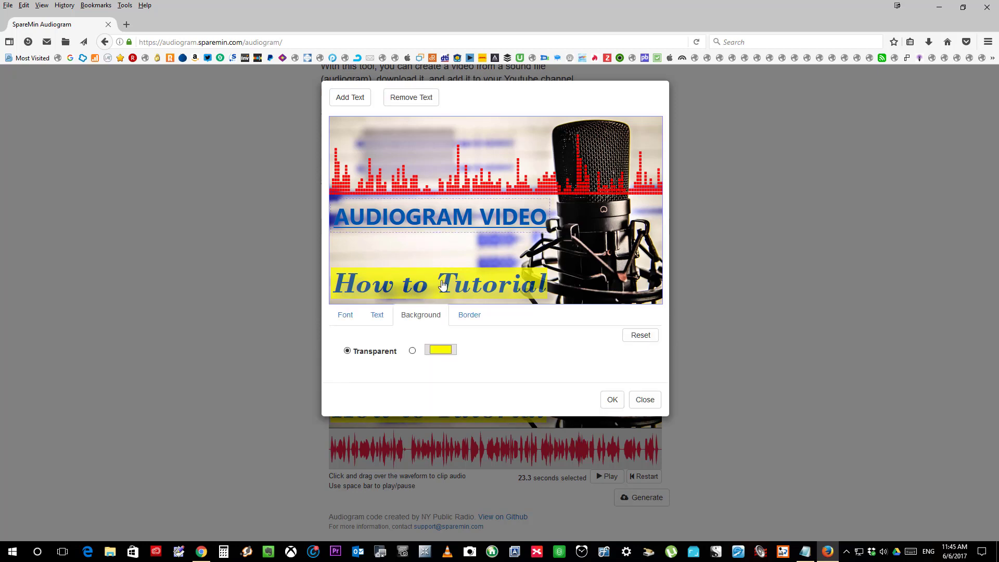
left_click_drag(442, 286, 444, 251)
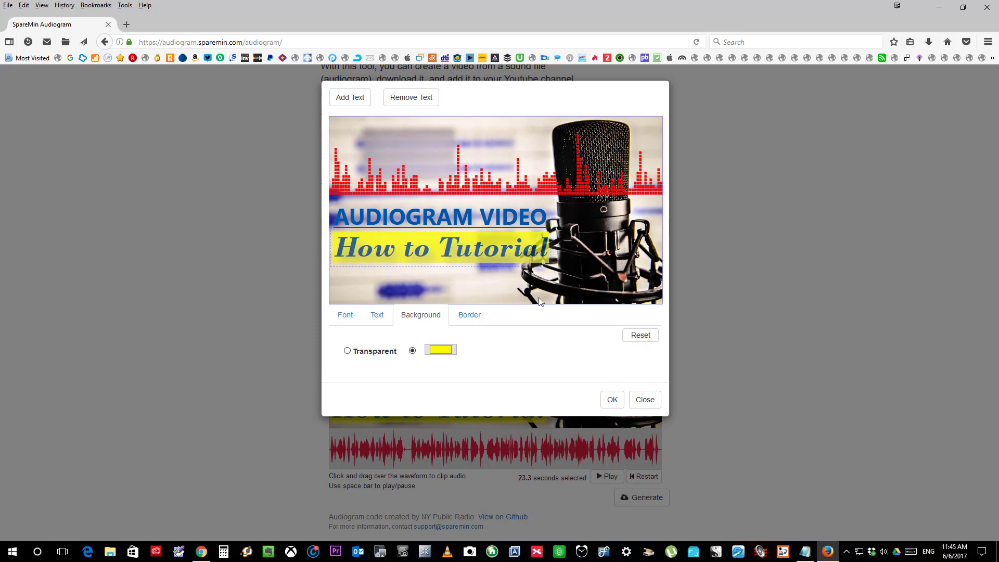
left_click(611, 399)
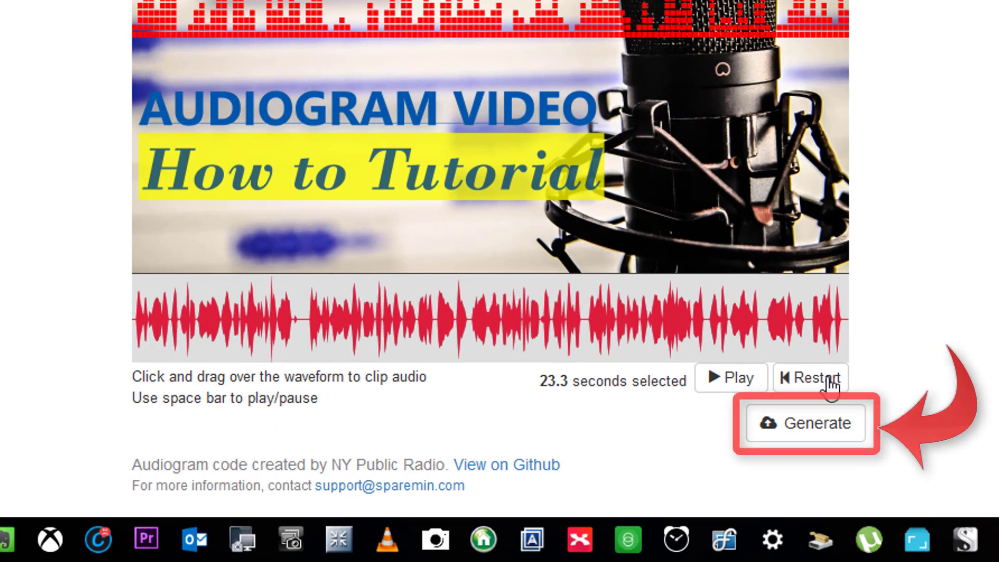
Step: Generate the audiogram video
left_click(816, 434)
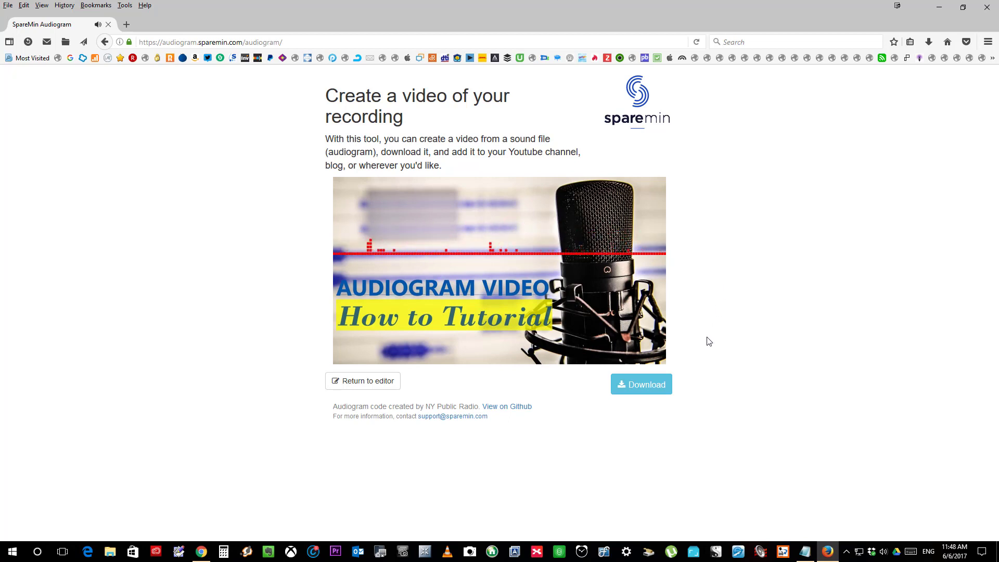
Step: Download the finished audiogram video as an MP4
left_click(650, 385)
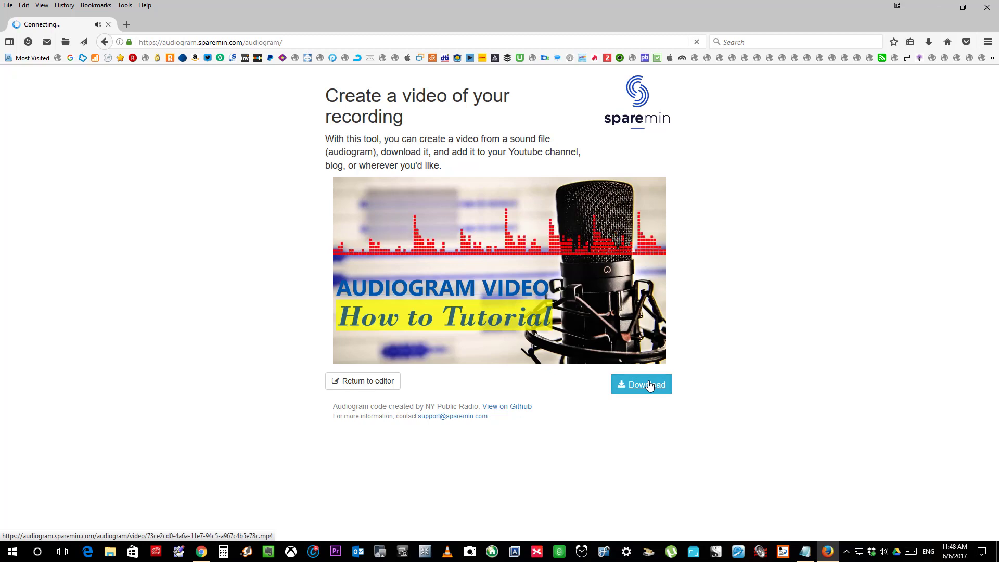